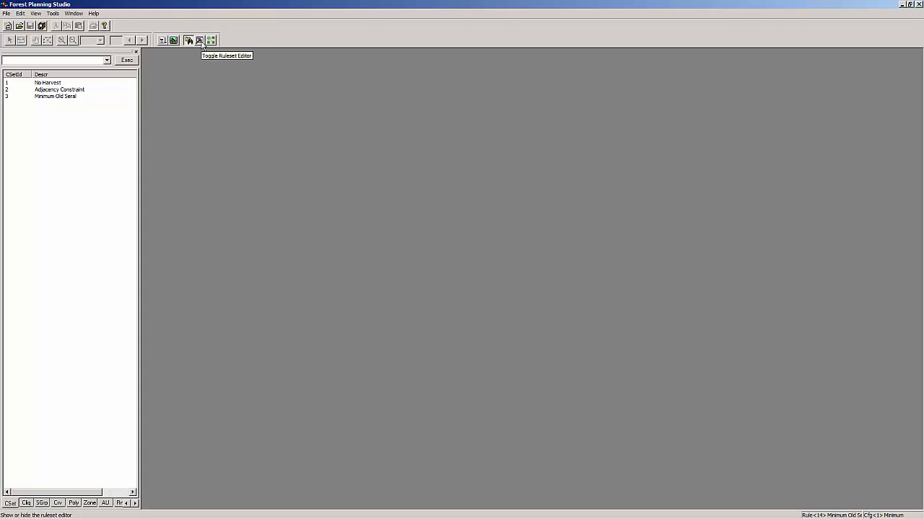
Show the ruleset editor, widen it slightly and delete the Long Rotations 2 ruleset
left_click(200, 41)
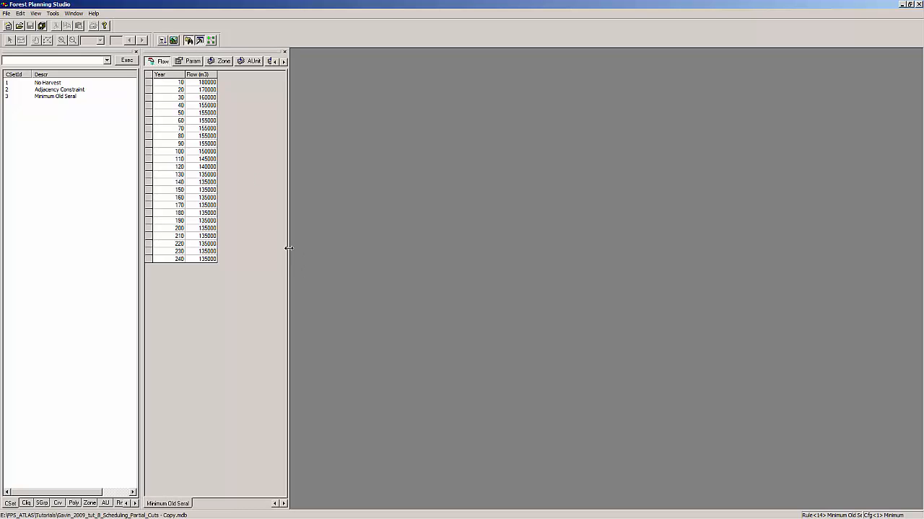
left_click_drag(289, 248, 295, 248)
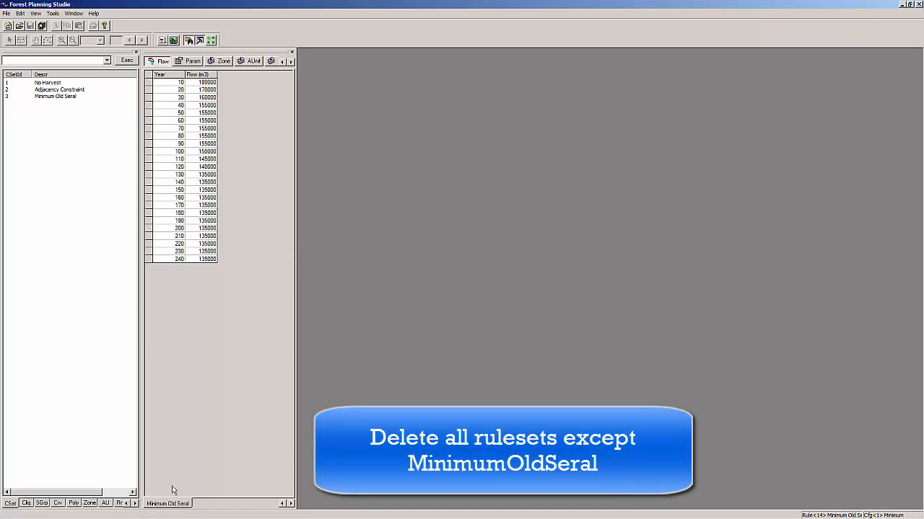
left_click(282, 503)
left_click(269, 505)
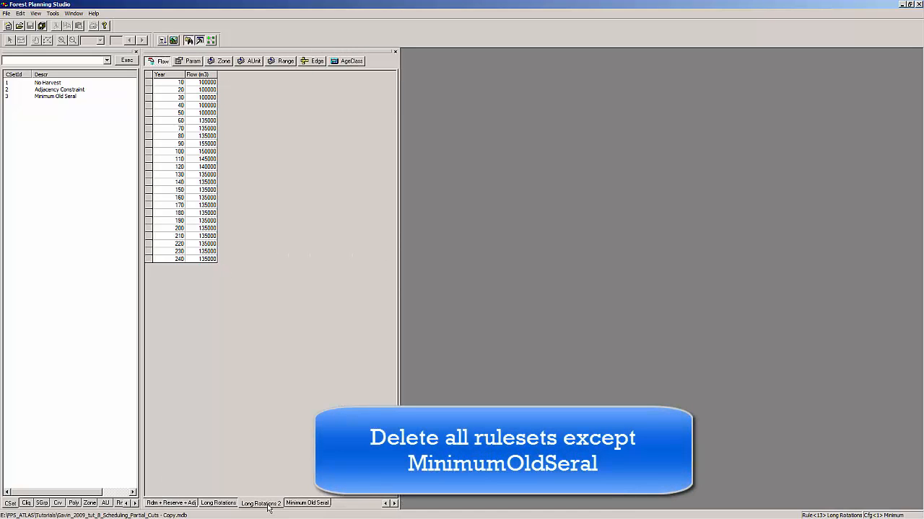
right_click(268, 506)
left_click(297, 490)
left_click(462, 288)
Delete the Conv + LRSY and Conv+LTSY+RSV rulesets and the one between them
right_click(203, 503)
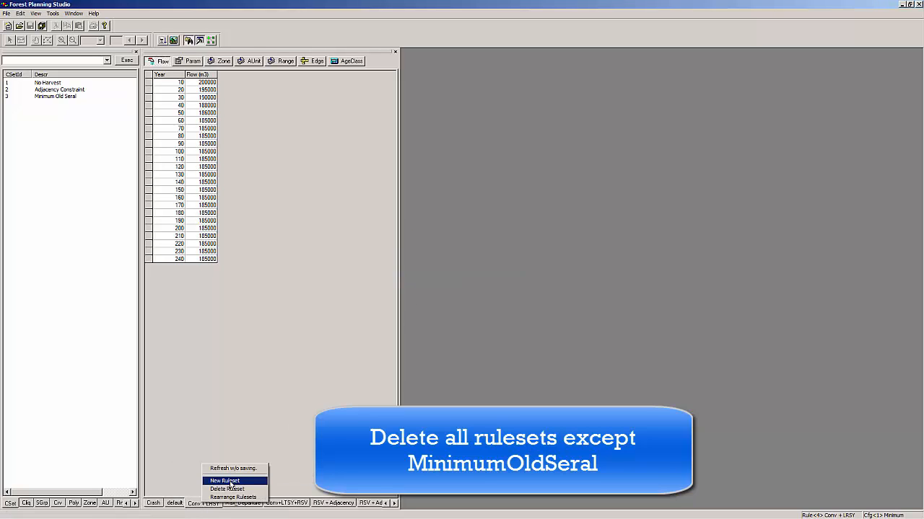
left_click(229, 489)
left_click(459, 285)
right_click(207, 503)
left_click(233, 488)
left_click(459, 285)
left_click(204, 503)
right_click(204, 503)
left_click(229, 489)
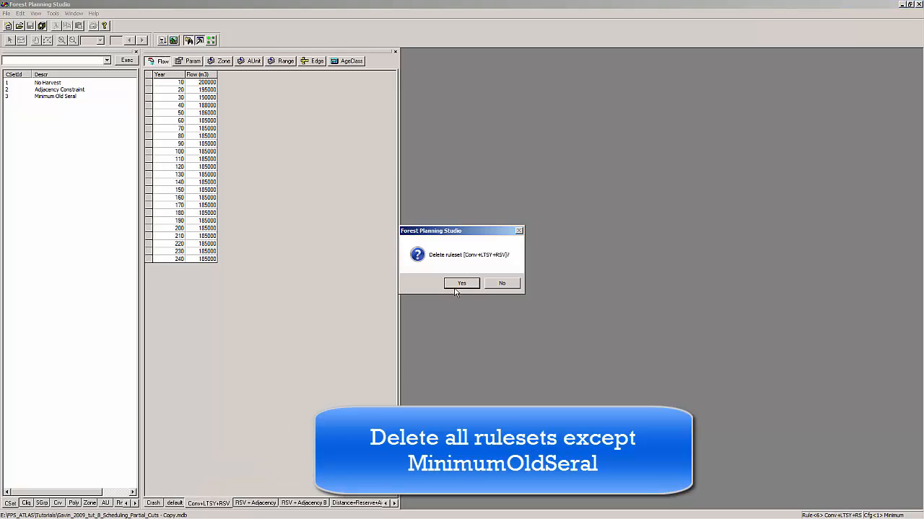
left_click(457, 287)
Delete the RSV + Adjacency and RSV + Adjacency B rulesets
right_click(214, 503)
left_click(234, 487)
left_click(458, 286)
right_click(215, 503)
left_click(238, 488)
left_click(458, 286)
Delete the Distance+Reserve+Adj ruleset and the two following ones, up to and including Rdm + Reserve + Adj
right_click(221, 504)
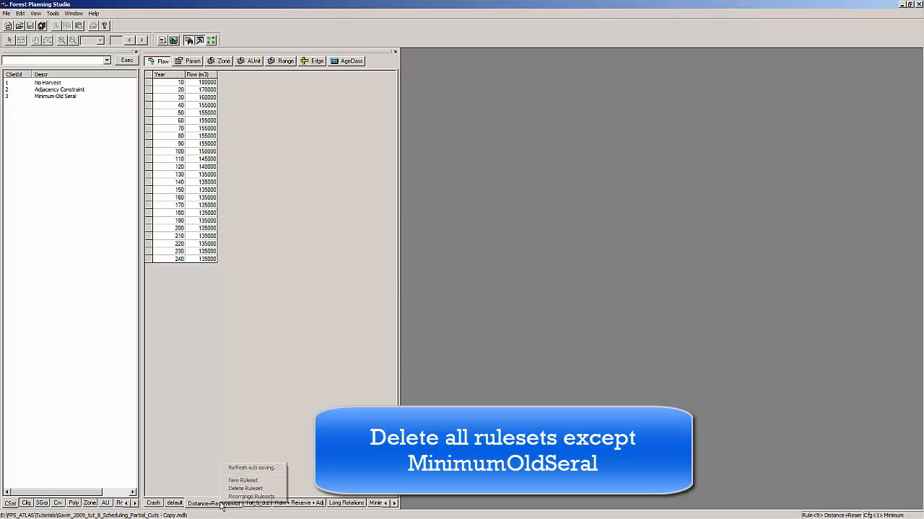
left_click(235, 489)
left_click(459, 285)
right_click(217, 503)
left_click(234, 488)
left_click(460, 285)
right_click(217, 503)
left_click(234, 488)
left_click(459, 285)
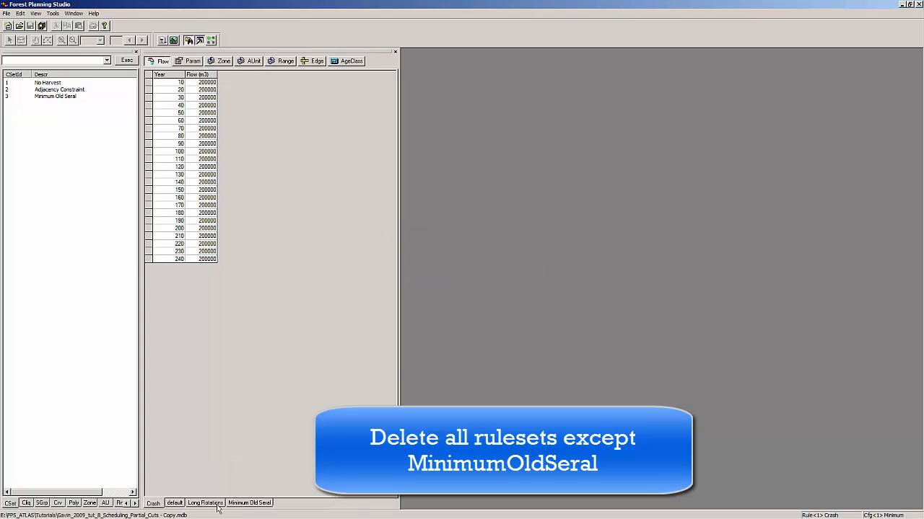
Delete the remaining Long Rotations, default and Crash rulesets, keeping only Minimum Old Seral
right_click(217, 504)
left_click(234, 488)
left_click(459, 285)
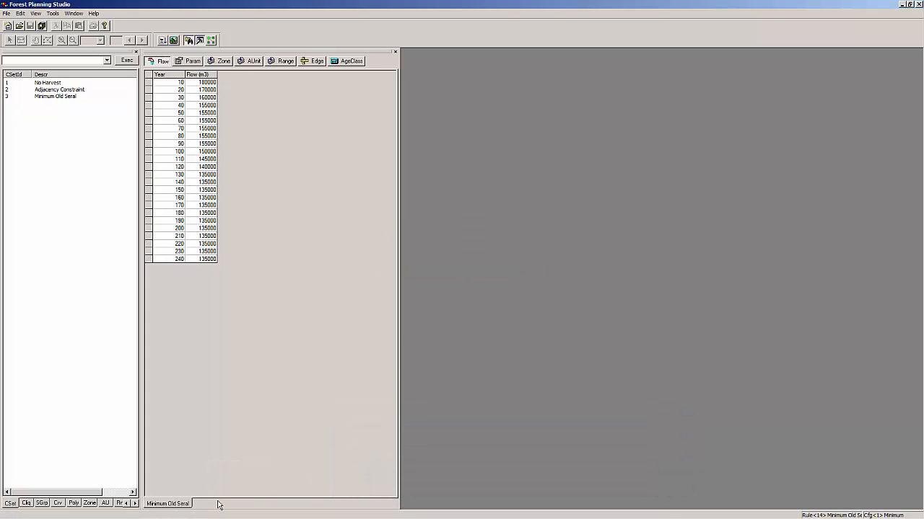
Create a new ruleset with the description Partial Cut and the abbreviation Par
right_click(272, 459)
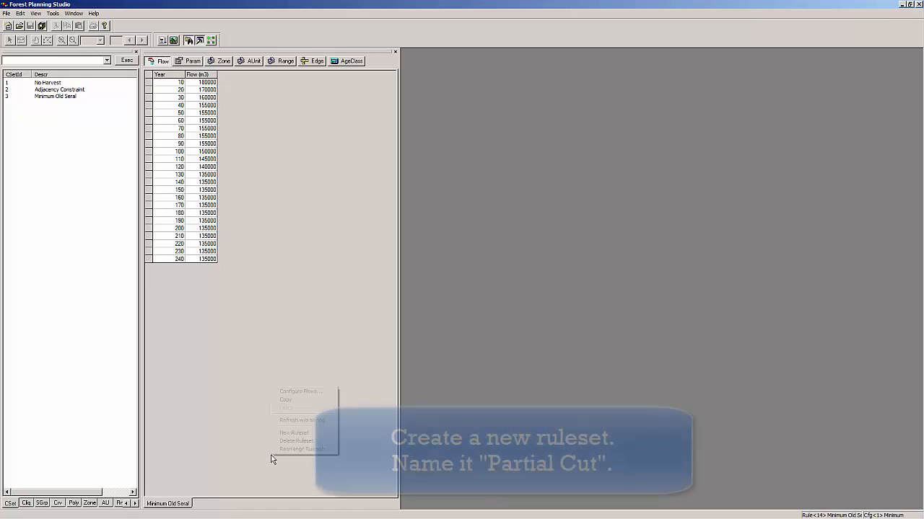
left_click(285, 435)
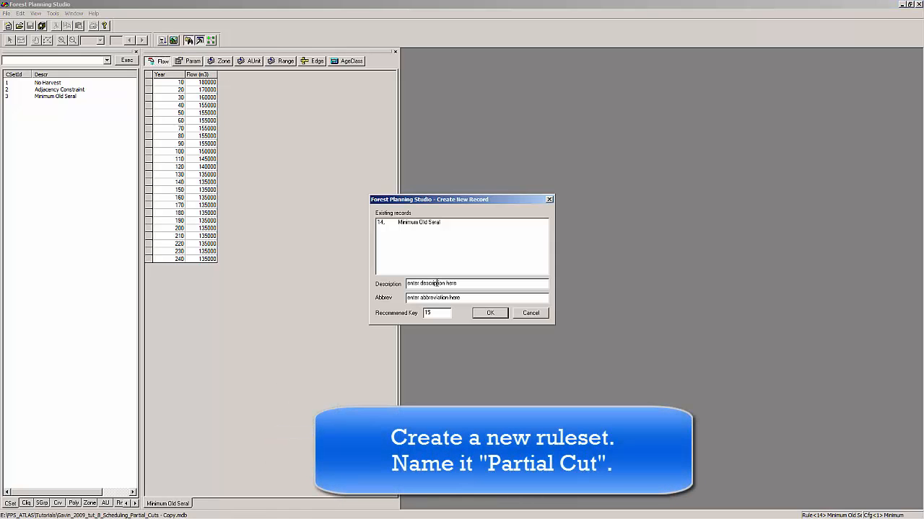
left_click_drag(458, 283, 368, 289)
type("Partial C")
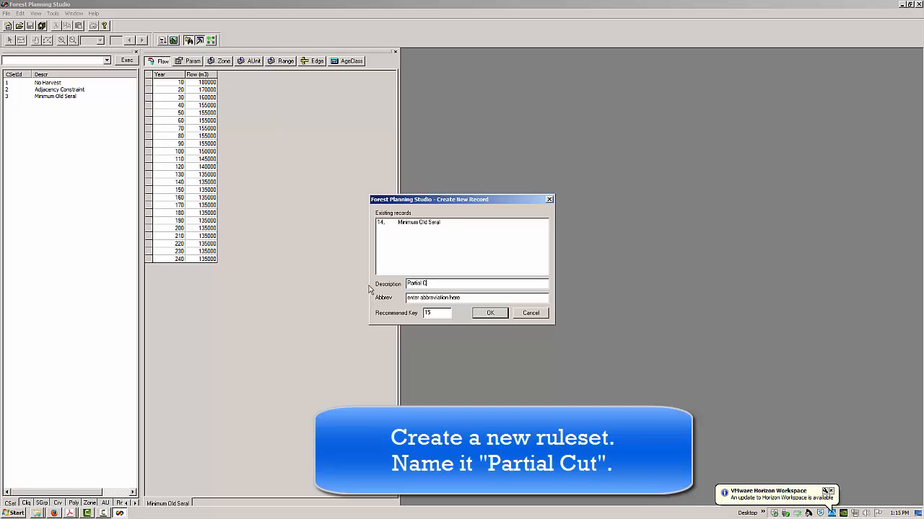
type("ut")
key("Tab")
type("Par")
left_click(490, 313)
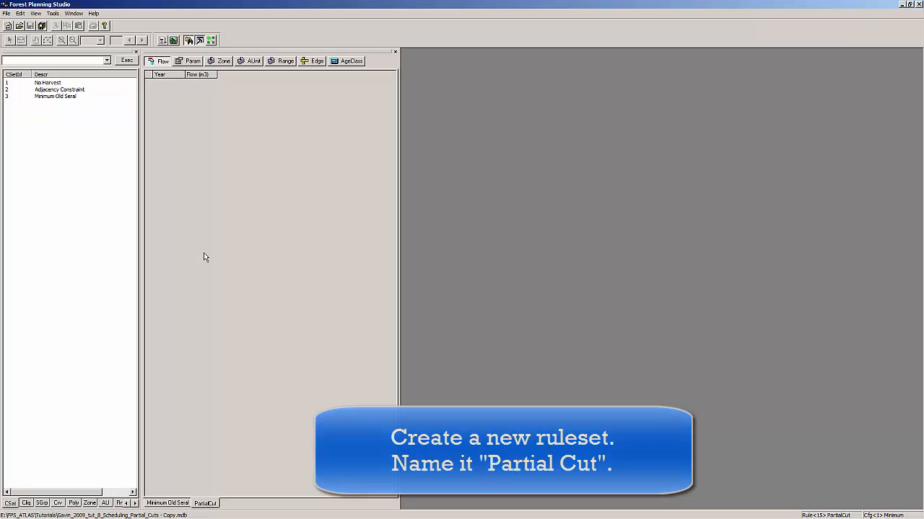
Copy the whole Year and Flow (m3) table from the Minimum Old Seral ruleset into the Partial Cut ruleset
left_click(189, 60)
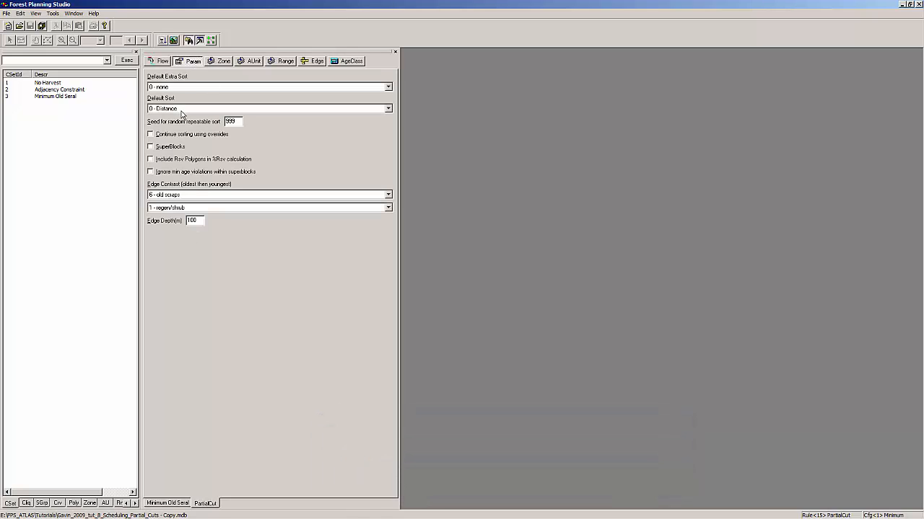
left_click(158, 61)
left_click(168, 503)
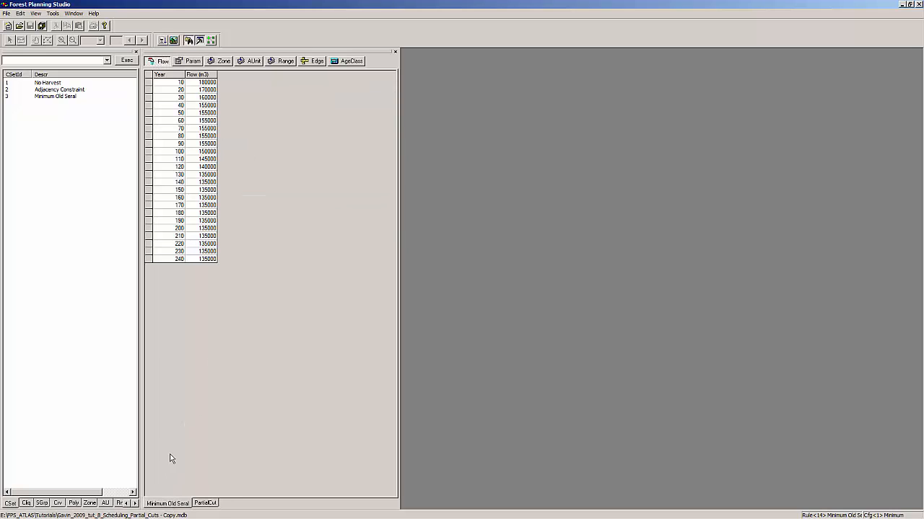
left_click(174, 84)
left_click(203, 262, "shift")
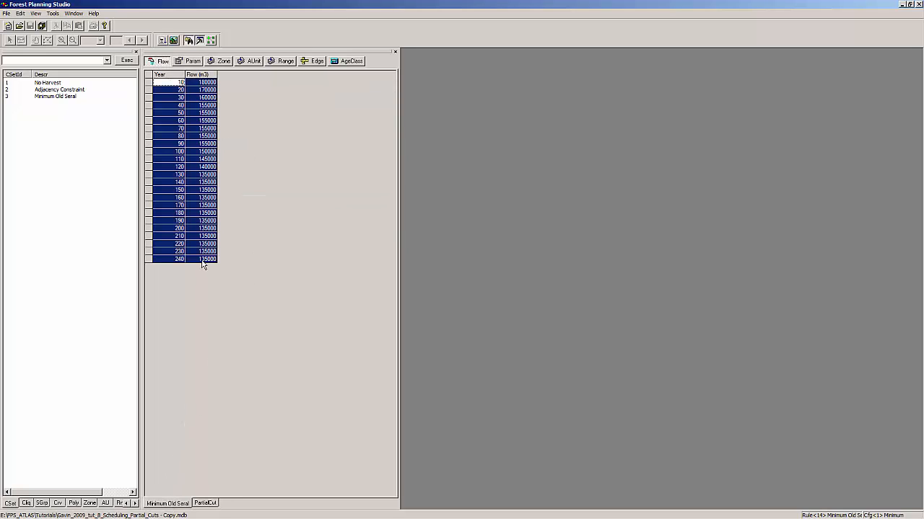
right_click(203, 245)
left_click(218, 260)
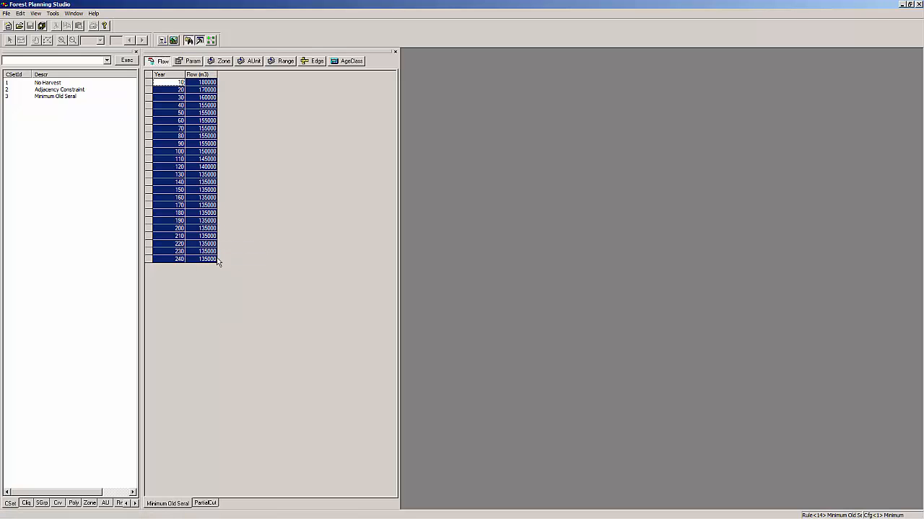
left_click(205, 503)
right_click(165, 80)
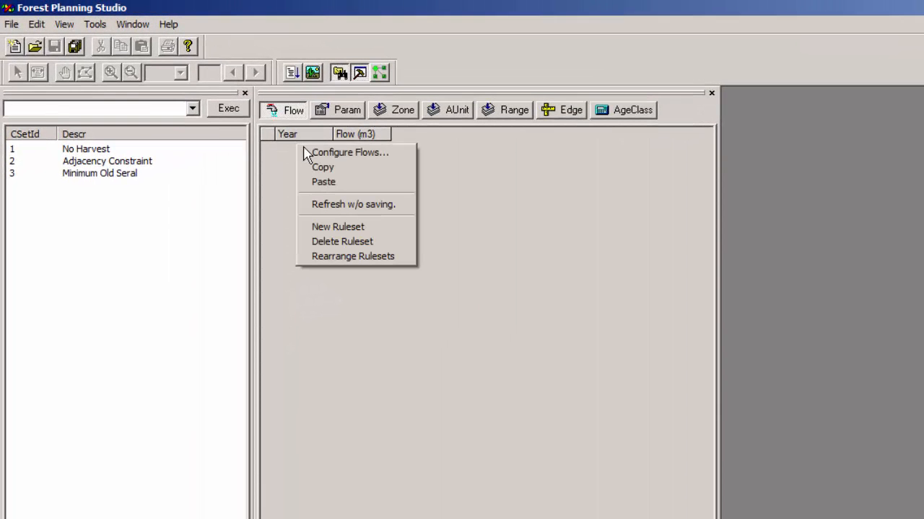
left_click(337, 181)
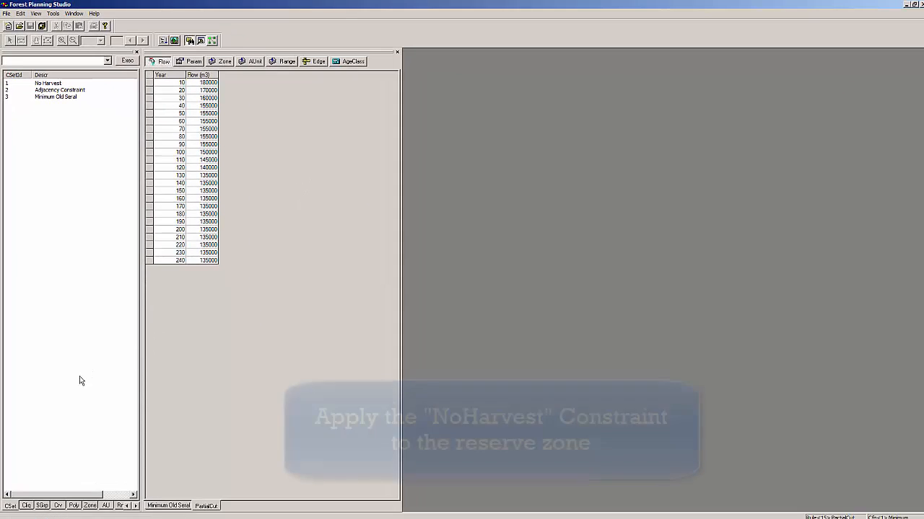
Add the 1 - No Harvest constraint set with duration 999 to the Reserve Zone and save the zone
left_click(90, 505)
left_click(39, 97)
double_click(38, 98)
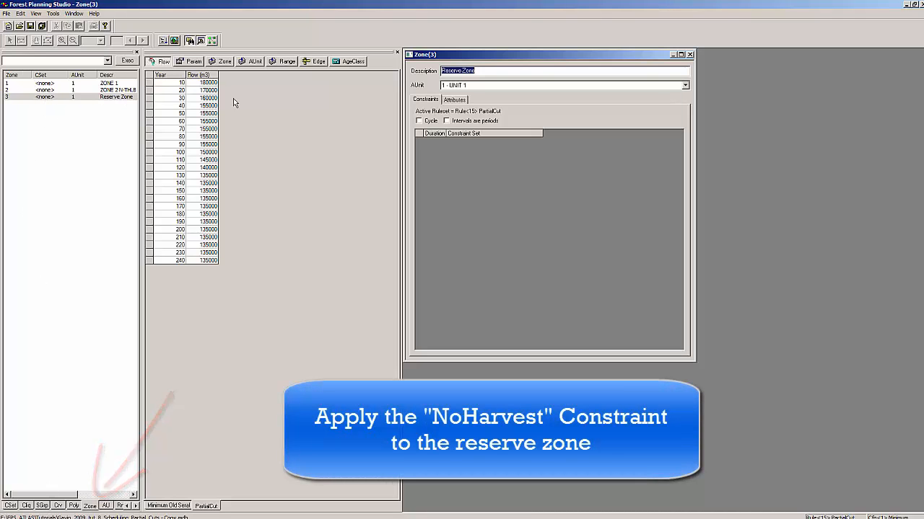
left_click(455, 135)
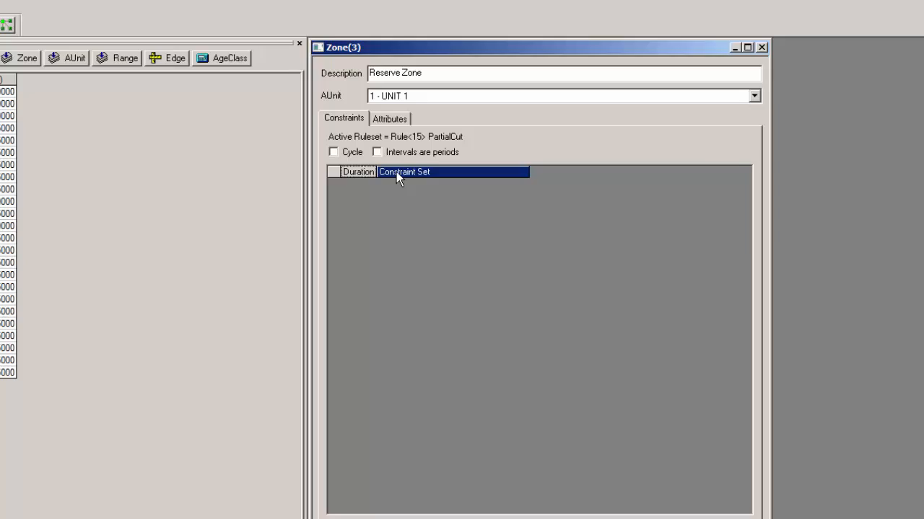
key("Insert")
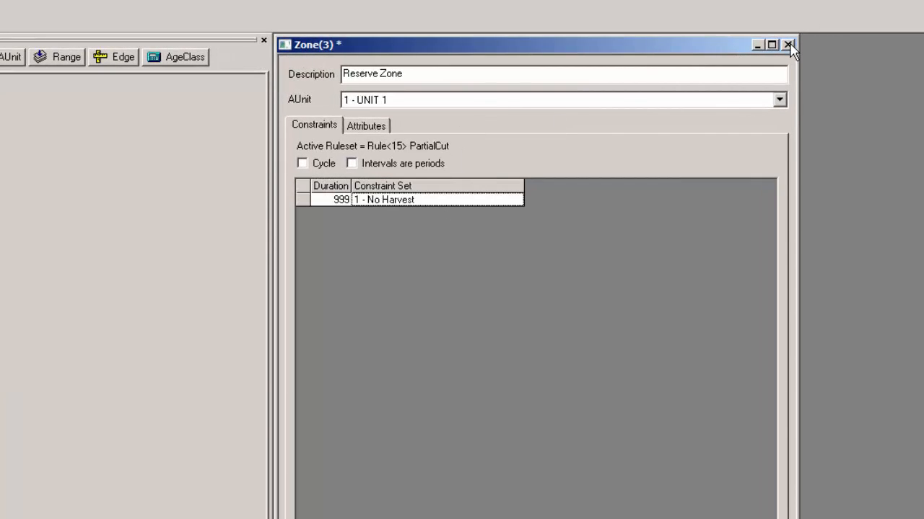
left_click(787, 44)
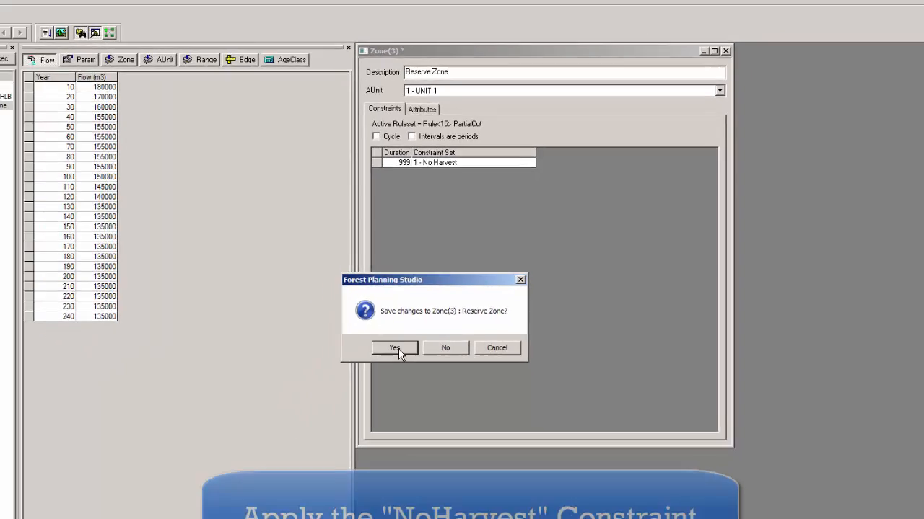
left_click(398, 348)
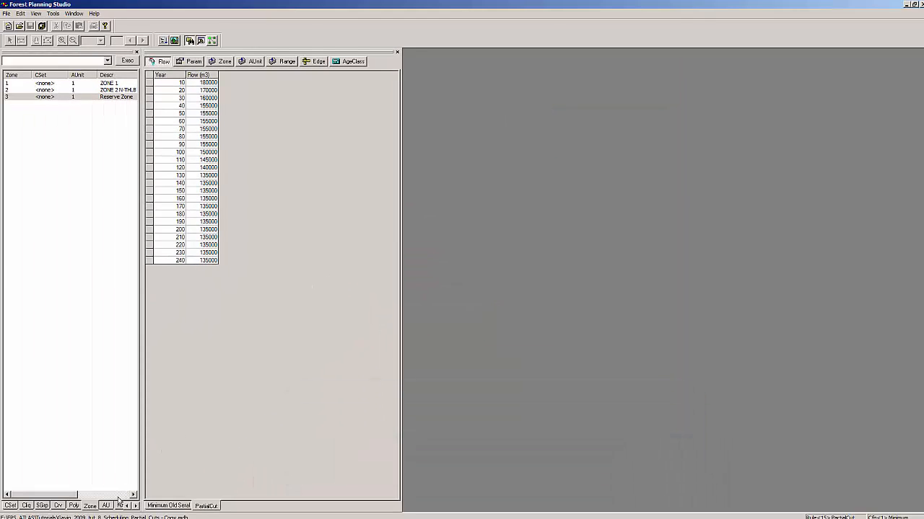
Add the 2 - Adjacency Constraint set with duration 999 to access unit UNIT 1 and save the changes
left_click(106, 506)
left_click(45, 84)
double_click(45, 85)
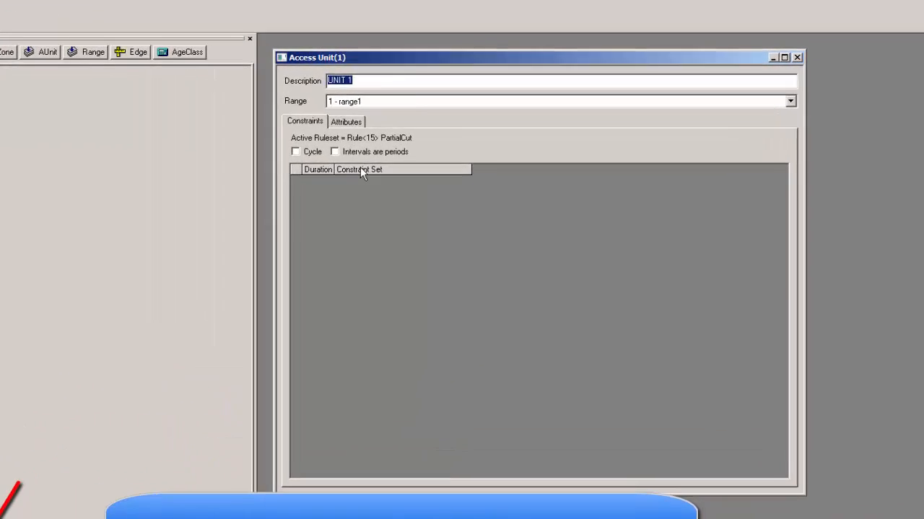
left_click(474, 144)
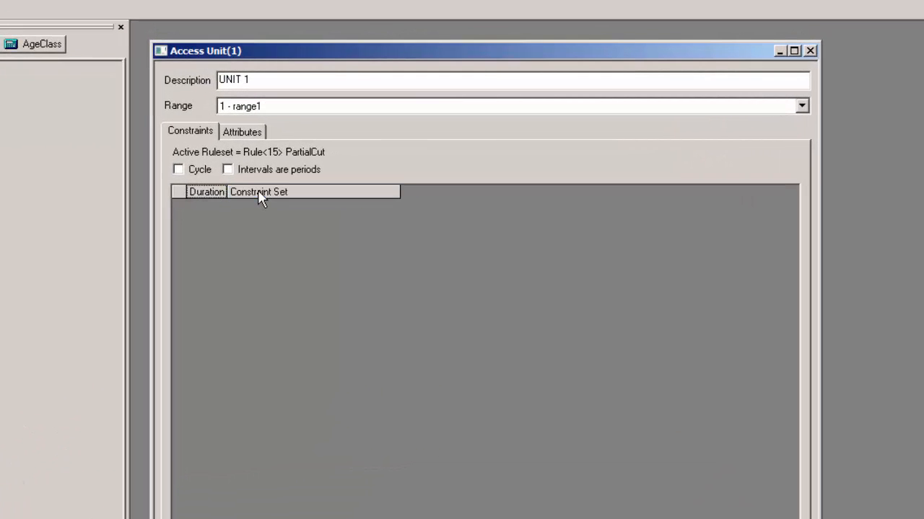
key("Insert")
left_click(350, 208)
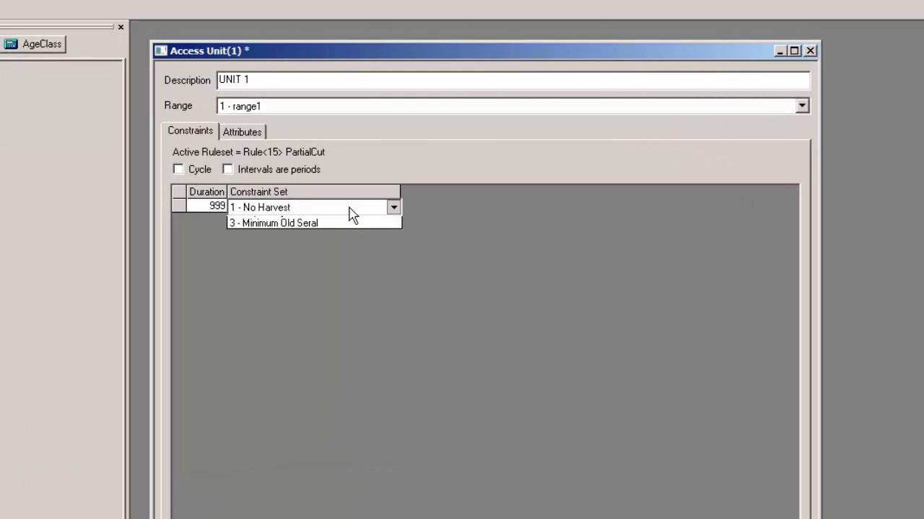
left_click(324, 234)
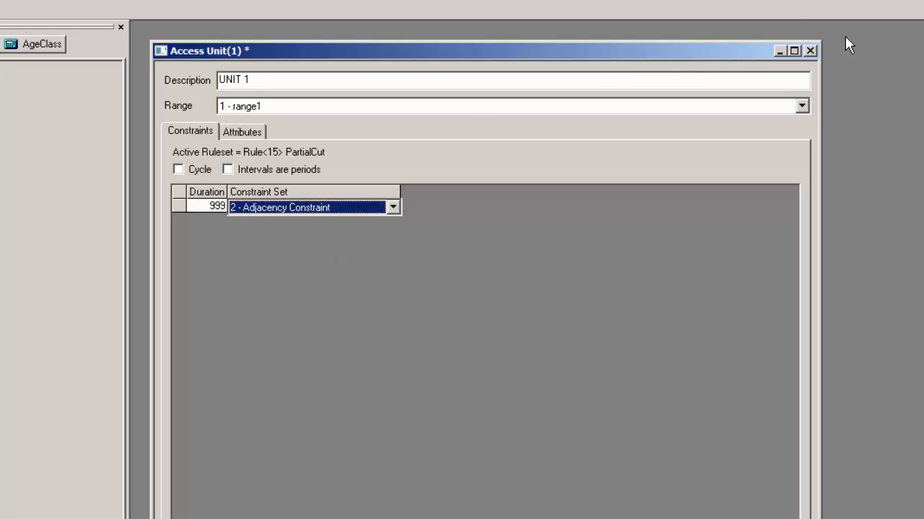
left_click(809, 51)
left_click(194, 445)
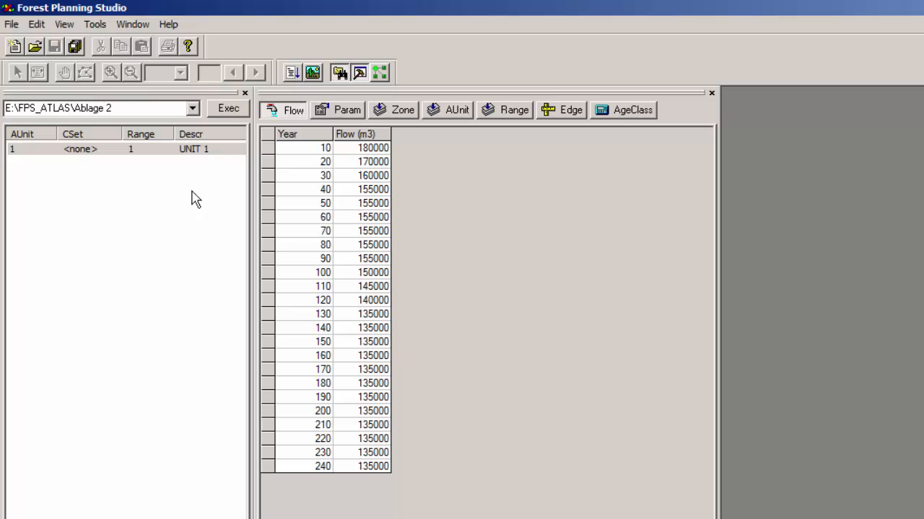
Create a new stand group described as Partial Cut and choose Partial as its age window treatment
left_click(11, 24)
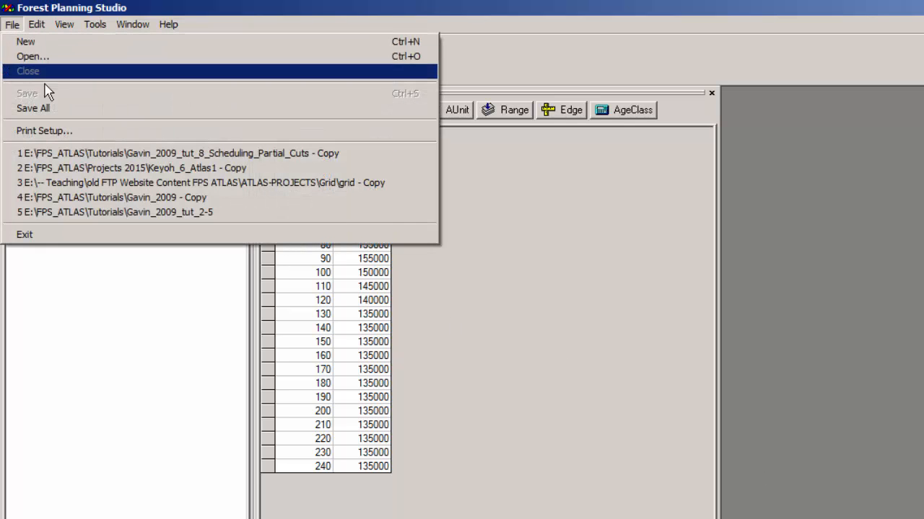
left_click(33, 43)
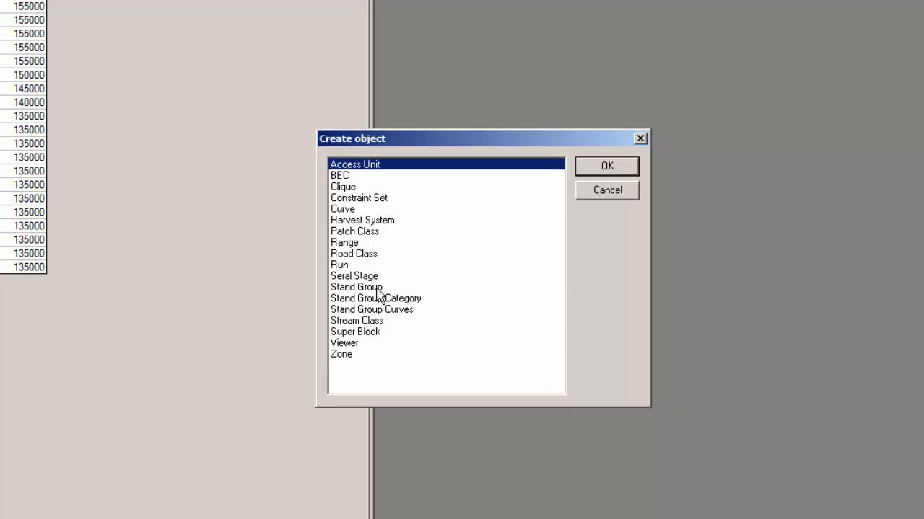
left_click(741, 489)
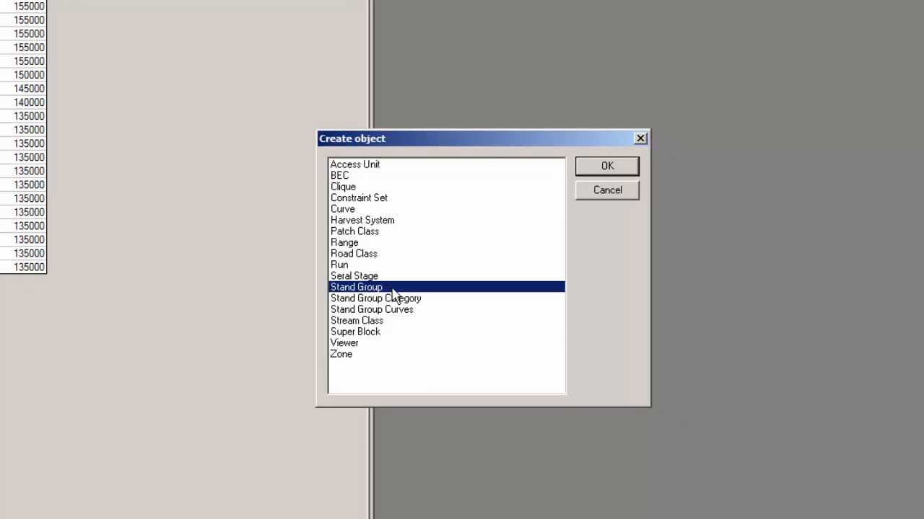
left_click(593, 172)
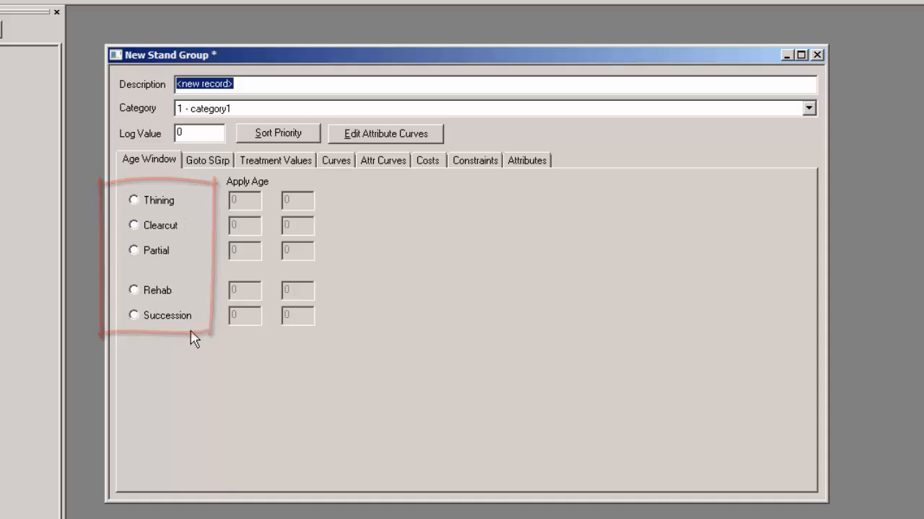
type("Par")
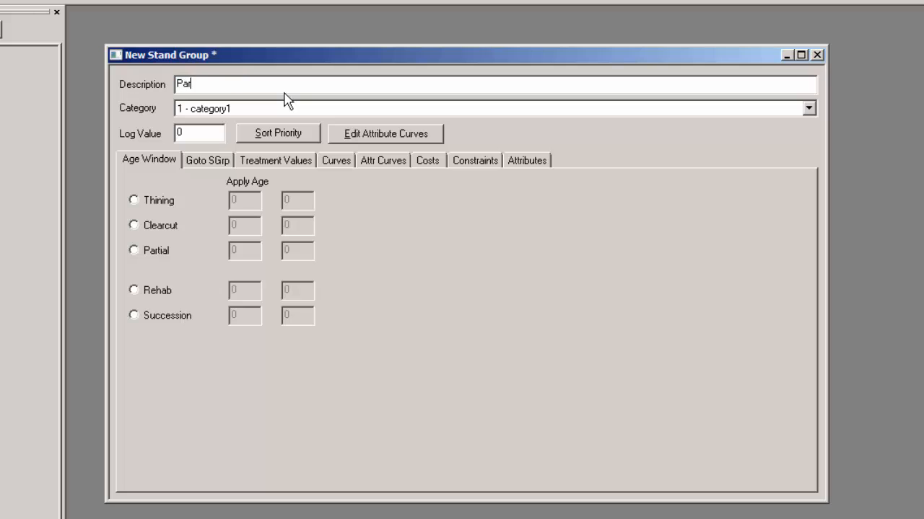
type("tial Cut")
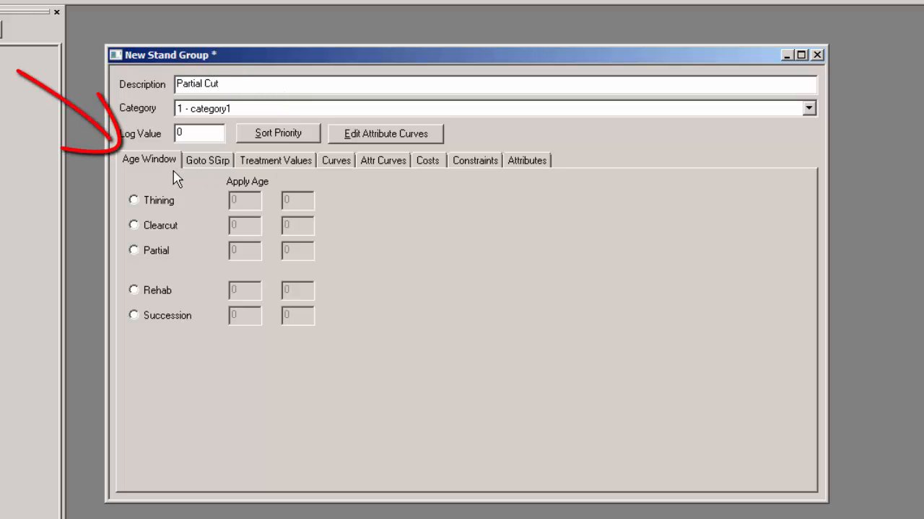
left_click(176, 252)
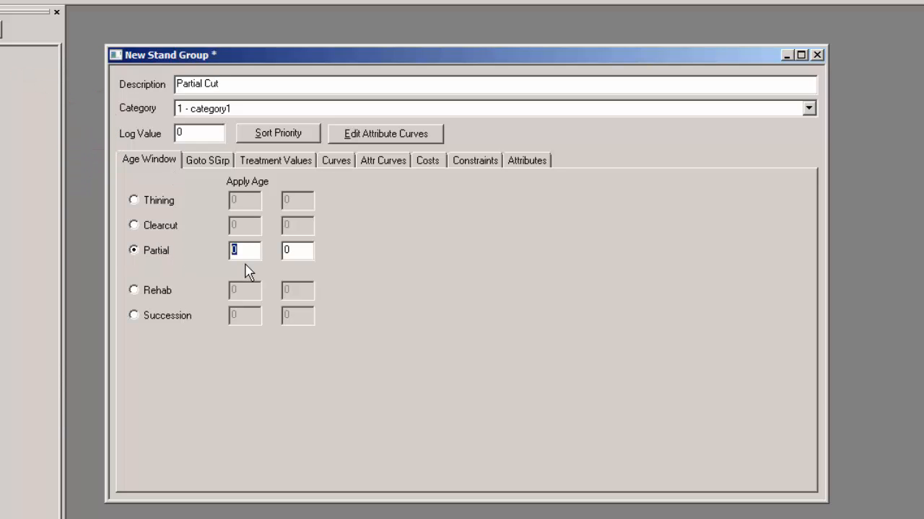
Set the new stand group's Partial apply age range to 180–999
type("180")
key("Tab")
type("999")
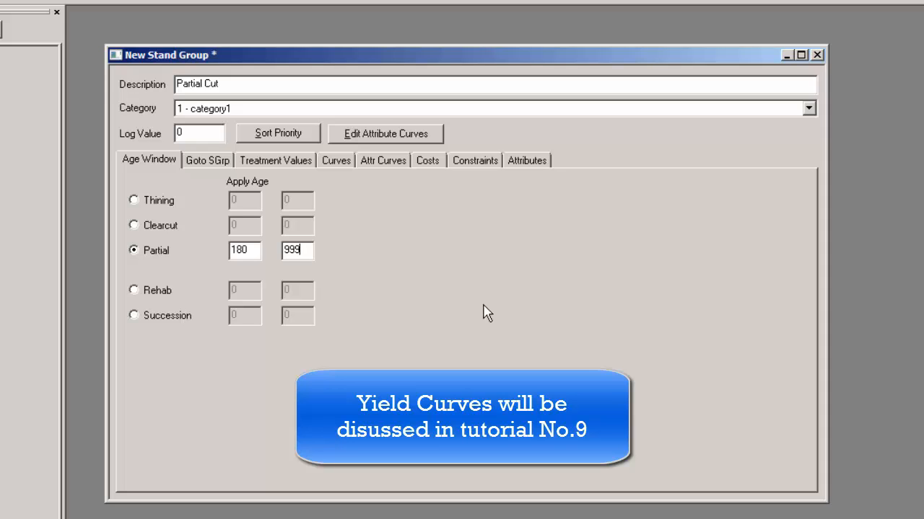
Set the partial treatment's Residual Growing value to 351 and have it ignore adjacency
left_click(217, 163)
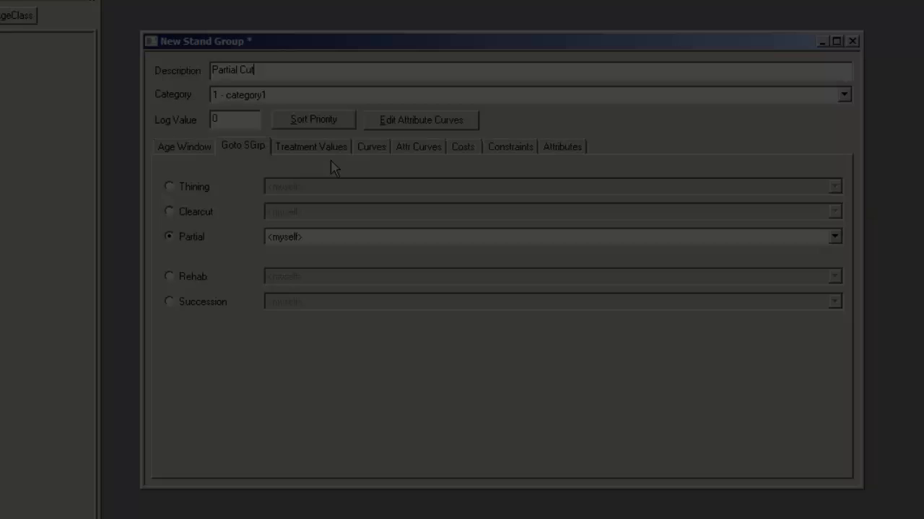
left_click(337, 152)
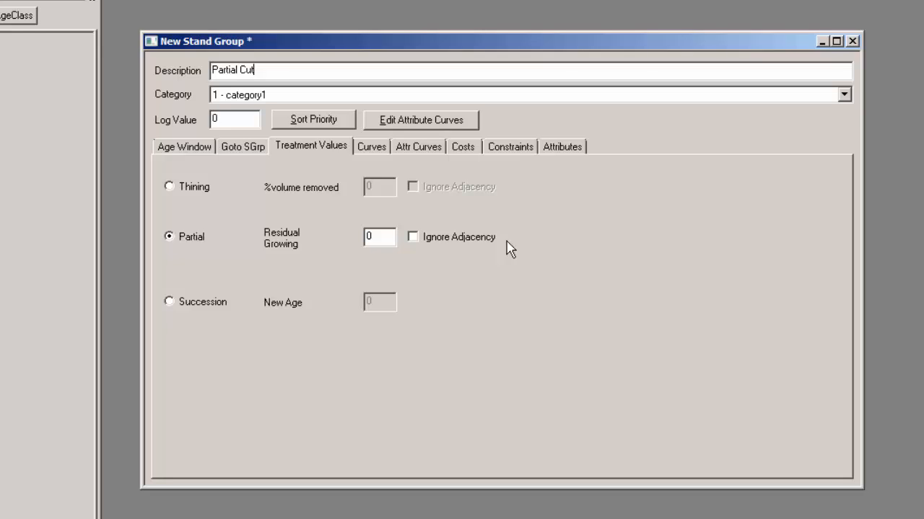
double_click(369, 237)
type("351")
left_click(413, 236)
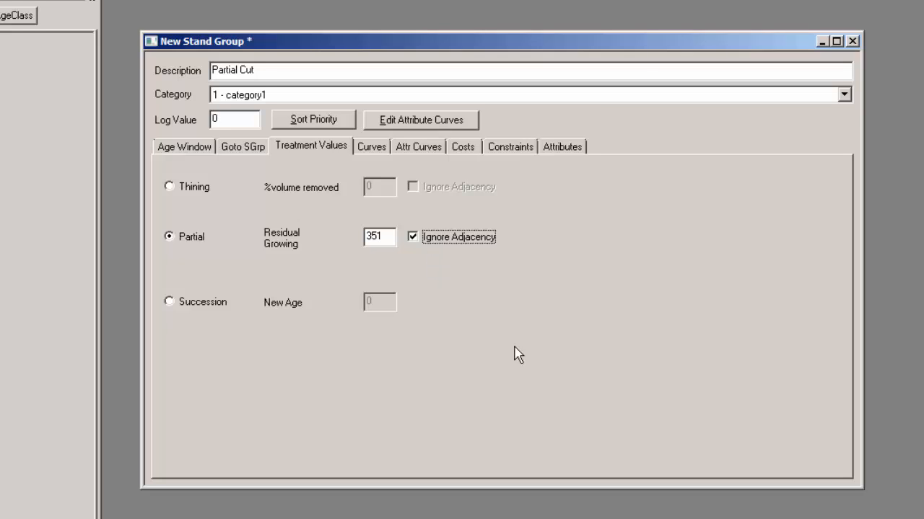
Assign the 13 - Partial Cut curve as the new stand group's Age curve
left_click(384, 157)
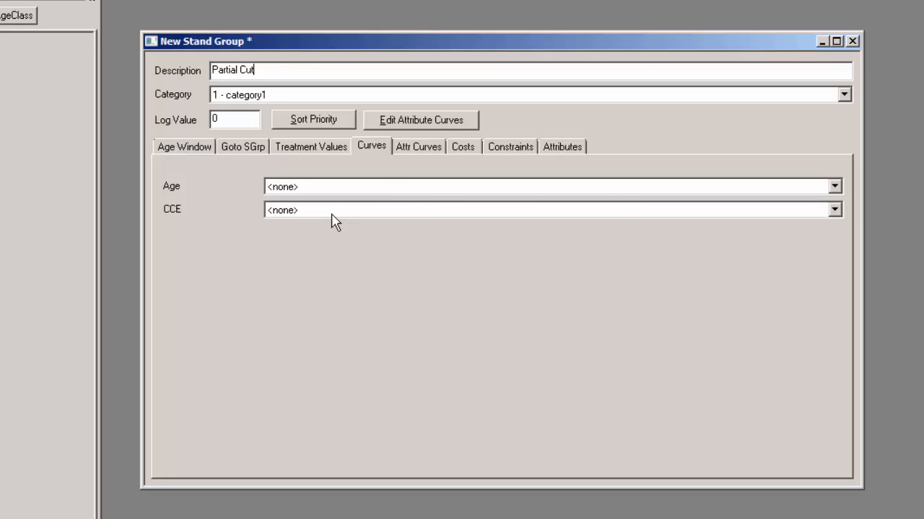
left_click(834, 187)
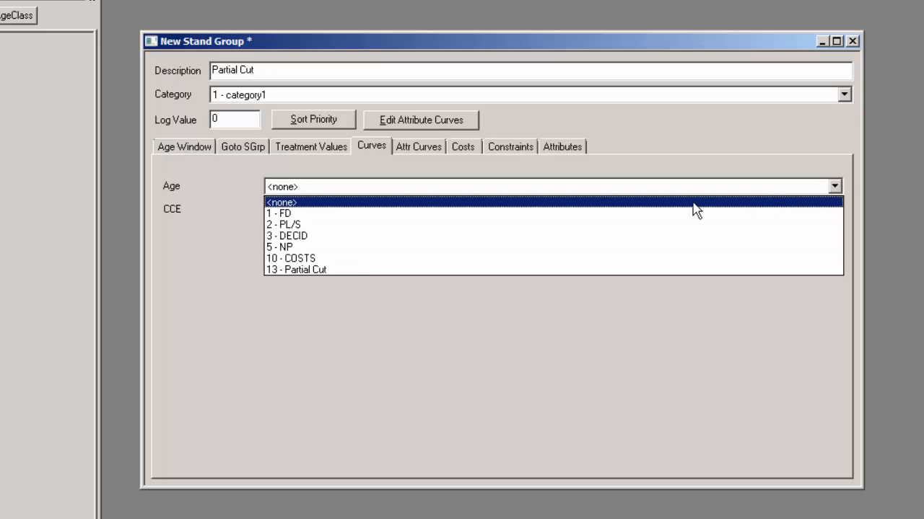
left_click(324, 270)
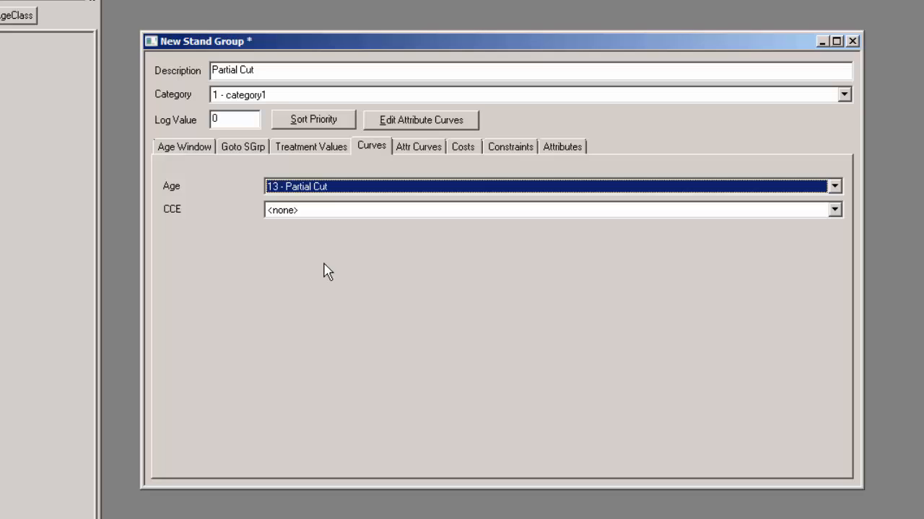
key("Tab")
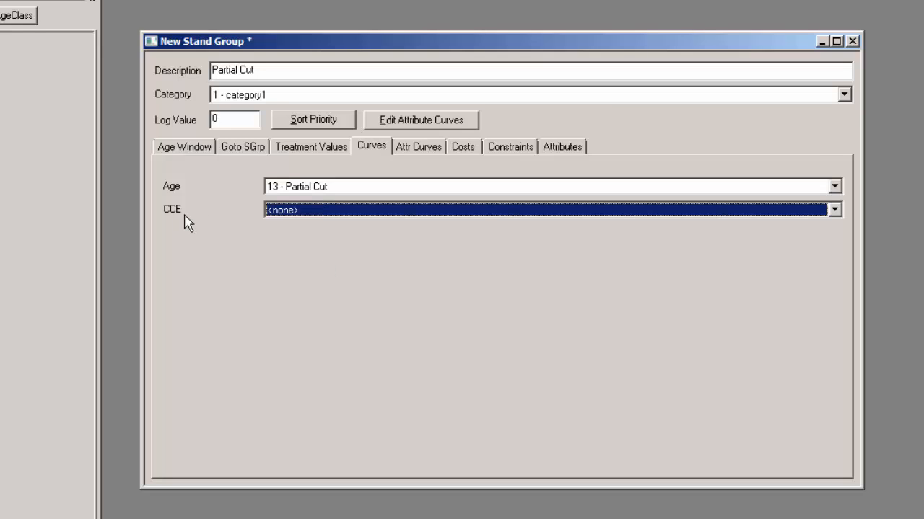
Check the new stand group's constraints, close it and save it as Partial Cut with key 7
left_click(521, 149)
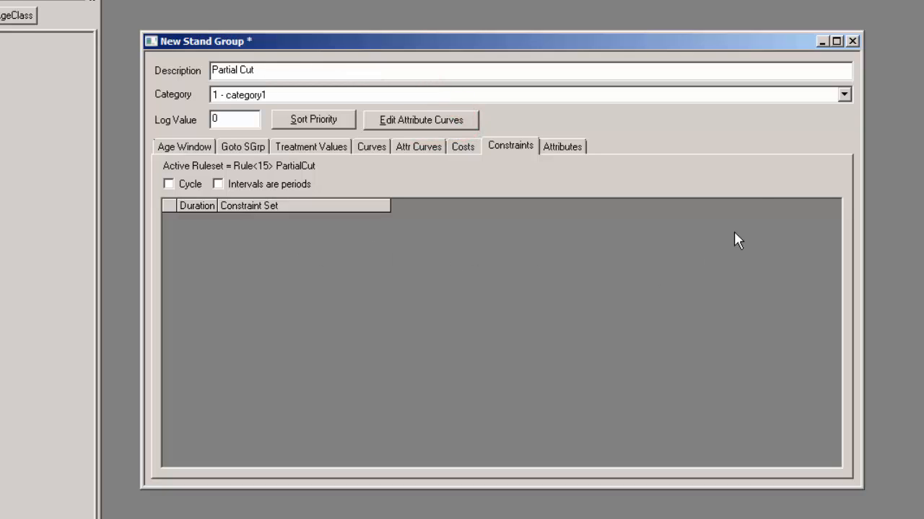
left_click(852, 41)
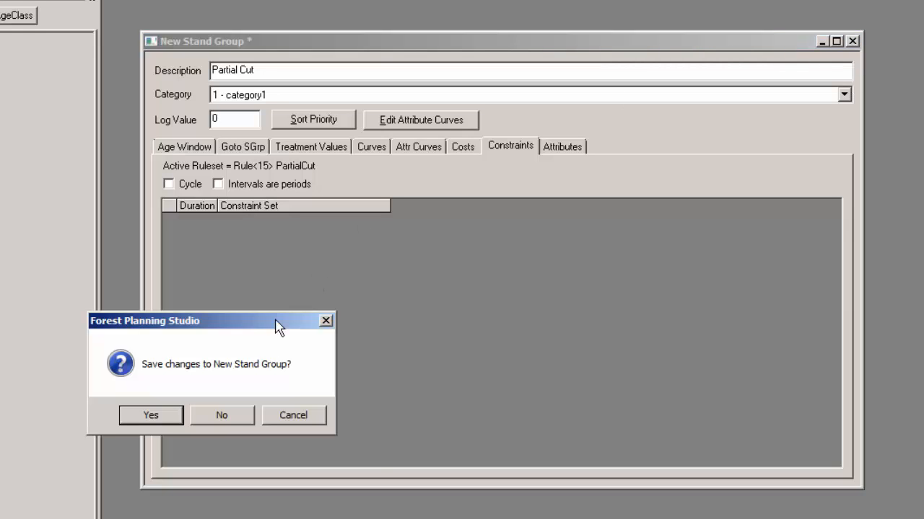
left_click(180, 421)
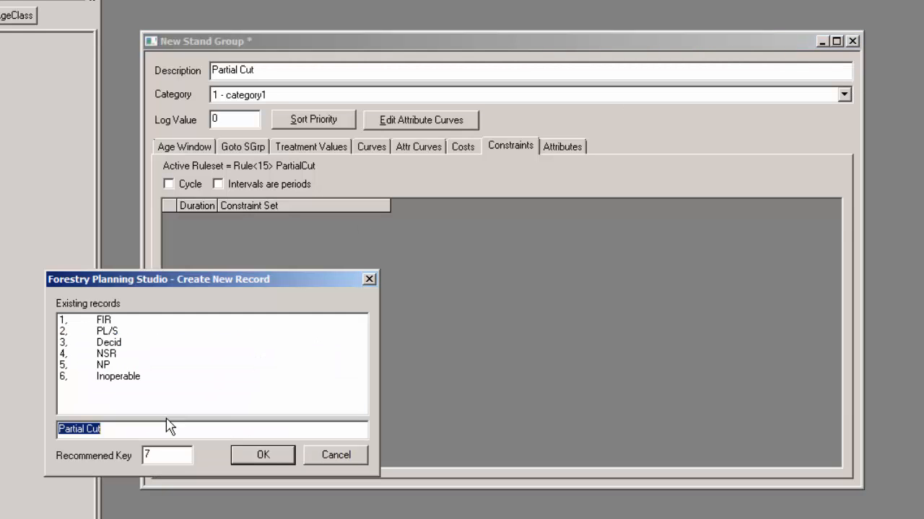
left_click(236, 459)
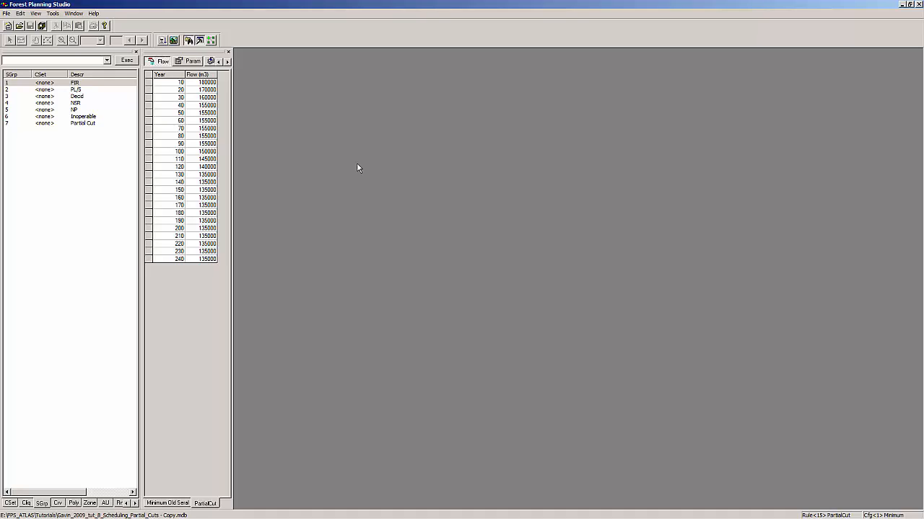
Open a map viewer and colour the polygons by StandGroup, with the stand group legend expanded
left_click(173, 40)
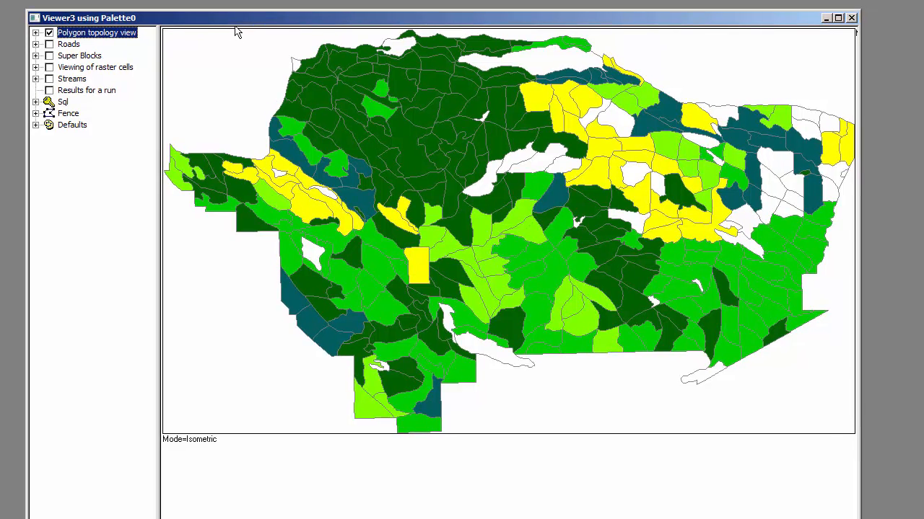
left_click(35, 32)
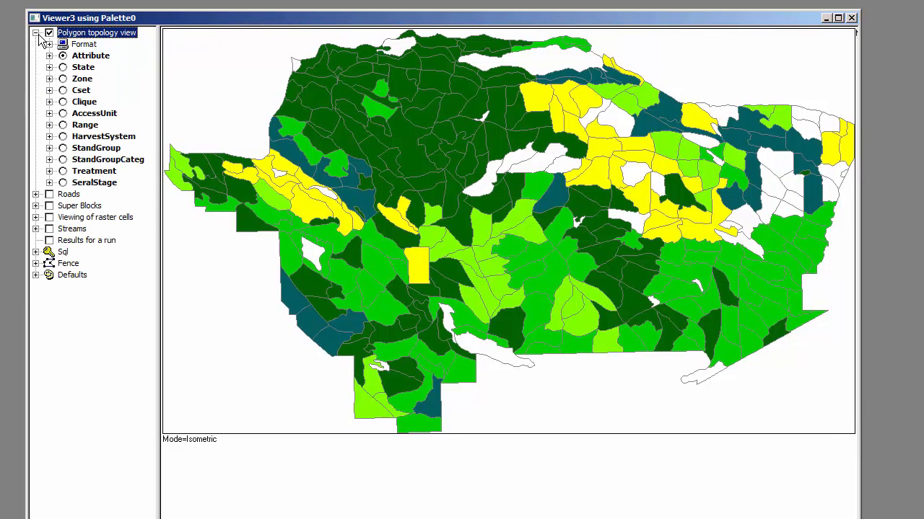
left_click(63, 149)
left_click(49, 148)
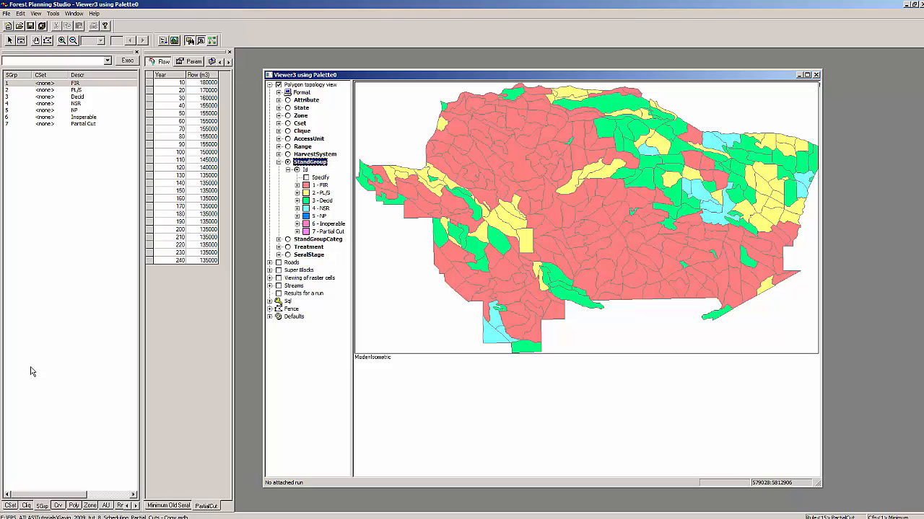
Switch the FIR stand group's age window treatment to Partial with a starting apply age of 180
double_click(85, 84)
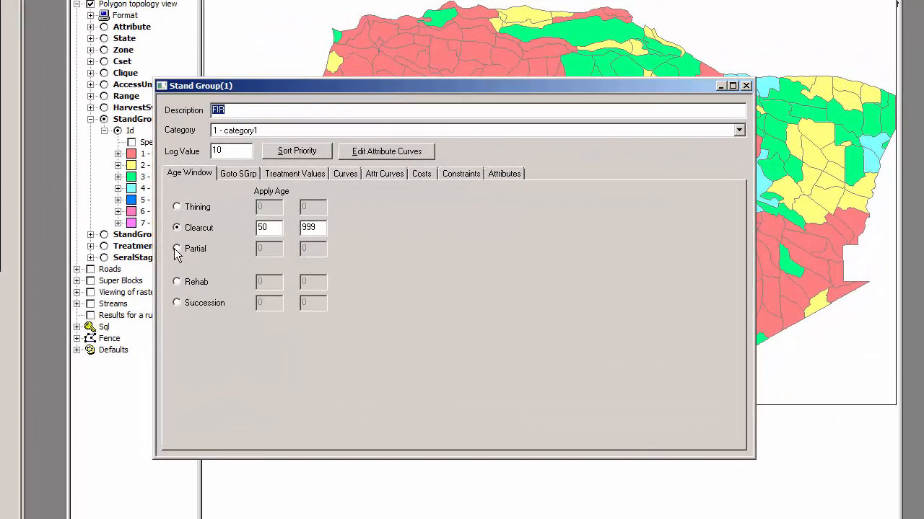
left_click(177, 248)
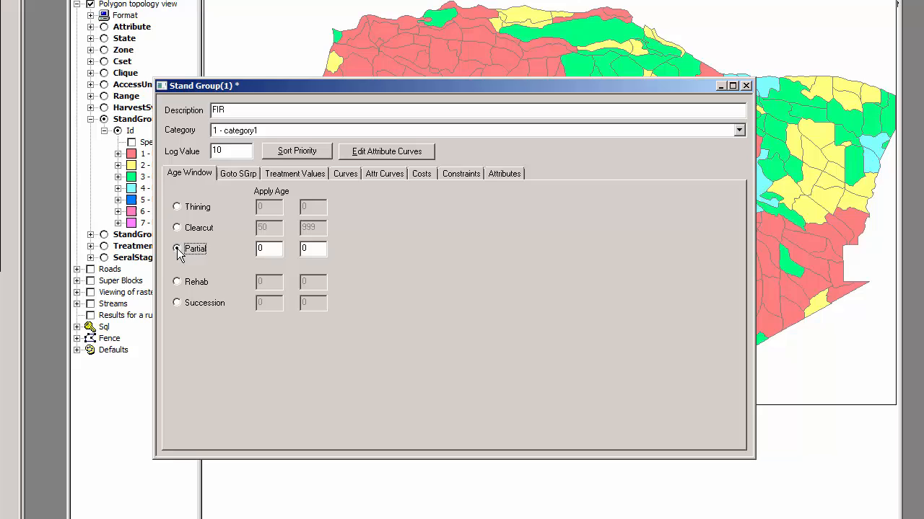
left_click(267, 248)
type("180")
left_click(317, 249)
Make the FIR stand group go to 7 - Partial Cut after a partial treatment
left_click(242, 176)
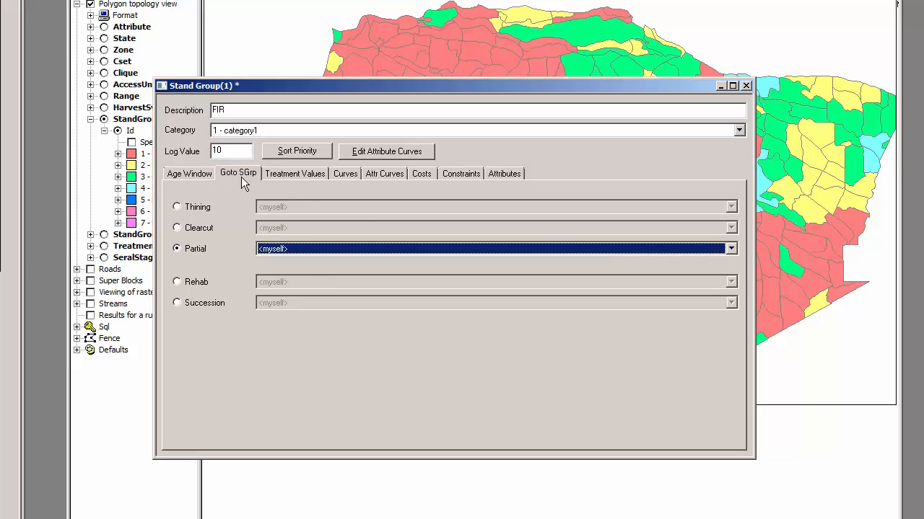
left_click(306, 249)
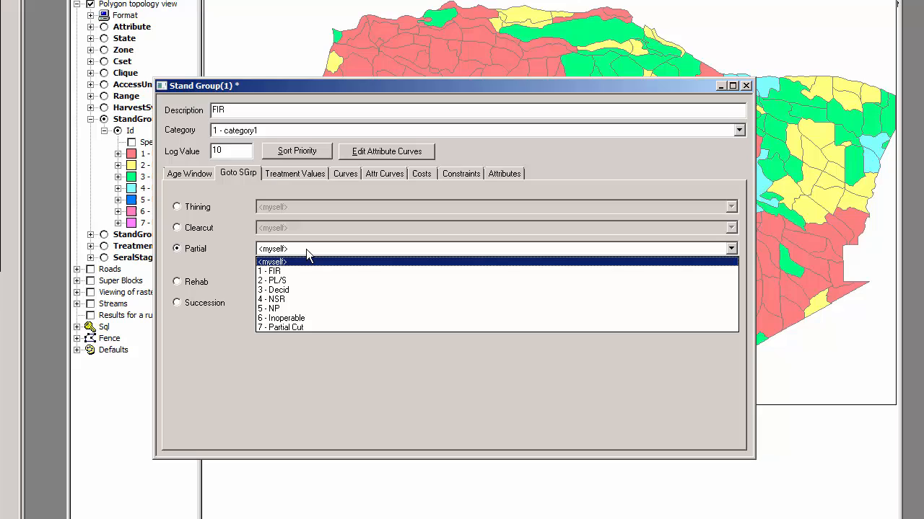
left_click(319, 327)
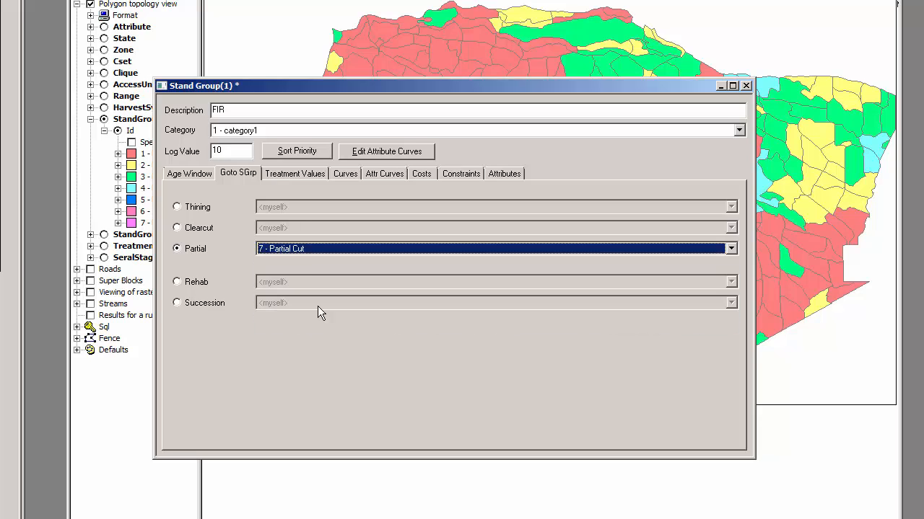
Open the linked Partial Cut stand group, review its age window and treatment values, and close it
right_click(326, 249)
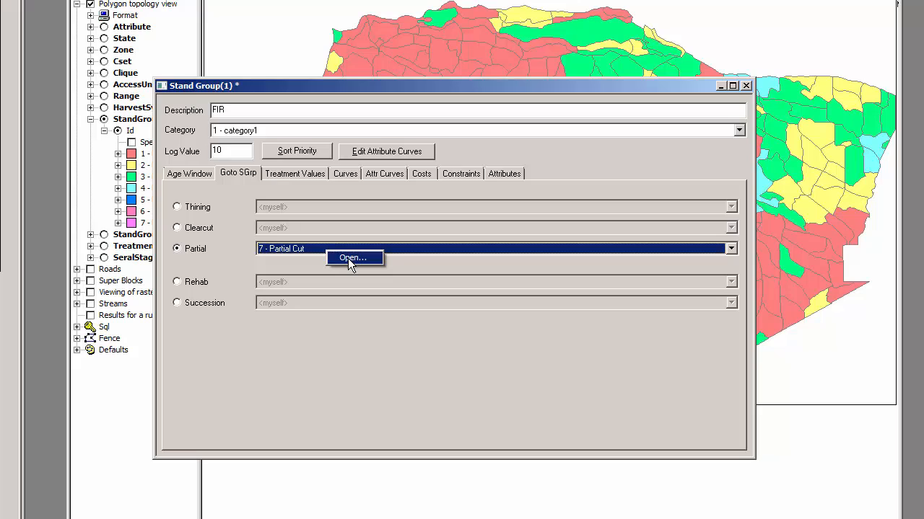
left_click(350, 258)
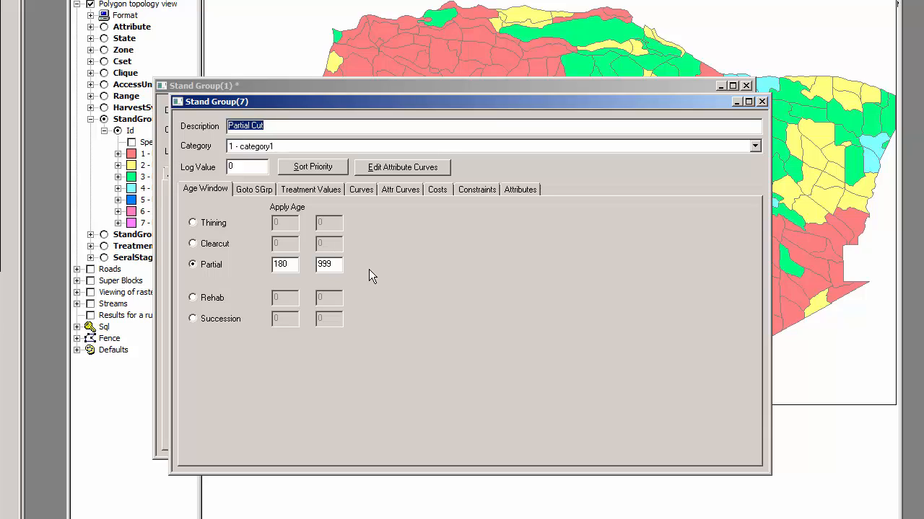
left_click(318, 193)
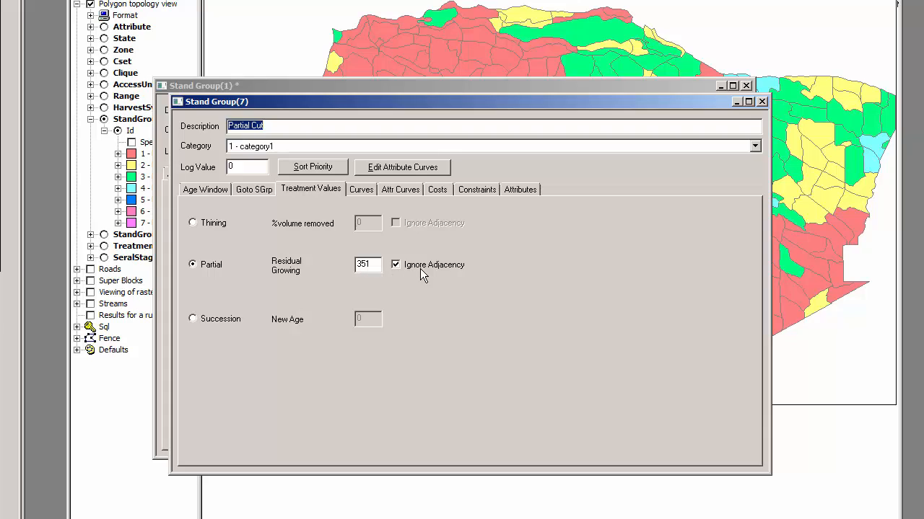
left_click(762, 101)
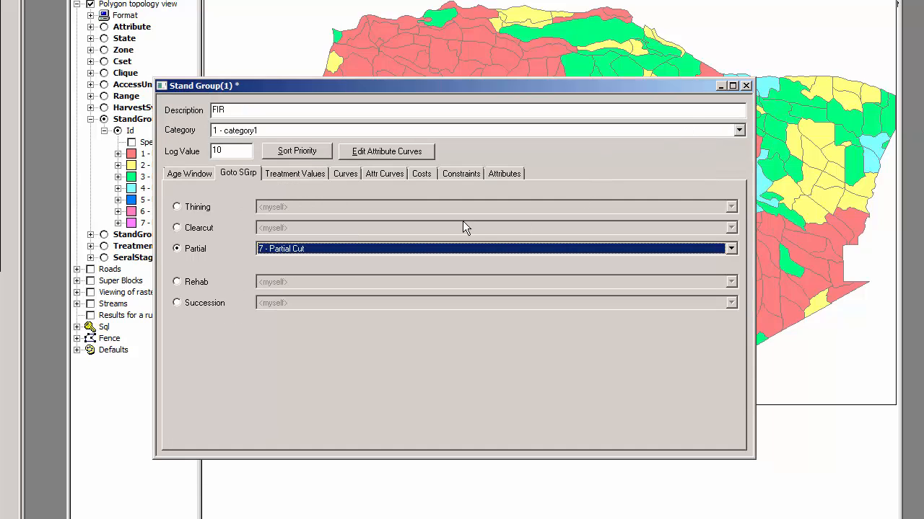
Set the FIR stand group's partial Residual Growing value to 351 and have it ignore adjacency
left_click(299, 175)
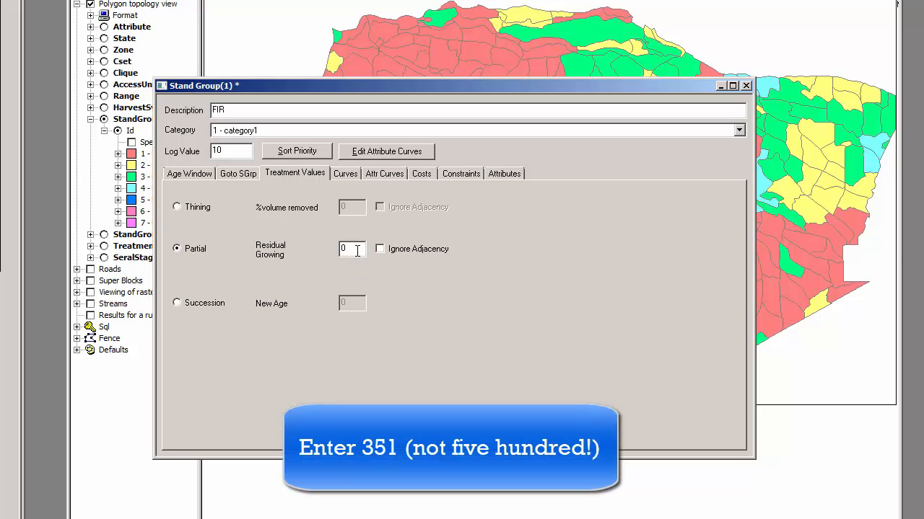
left_click_drag(359, 250, 337, 251)
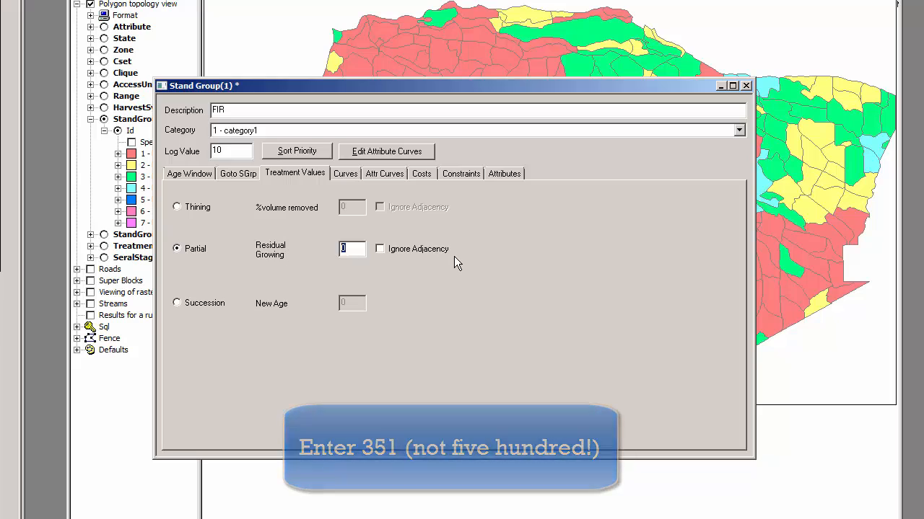
type("351")
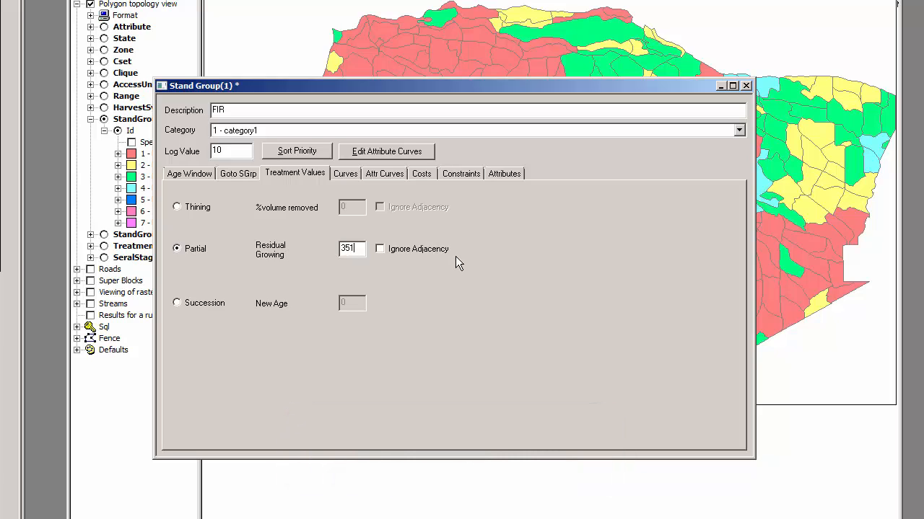
left_click(398, 254)
Assign 13 - Partial Cut as the FIR stand group's Age curve, then close the stand group and save its changes
left_click(383, 174)
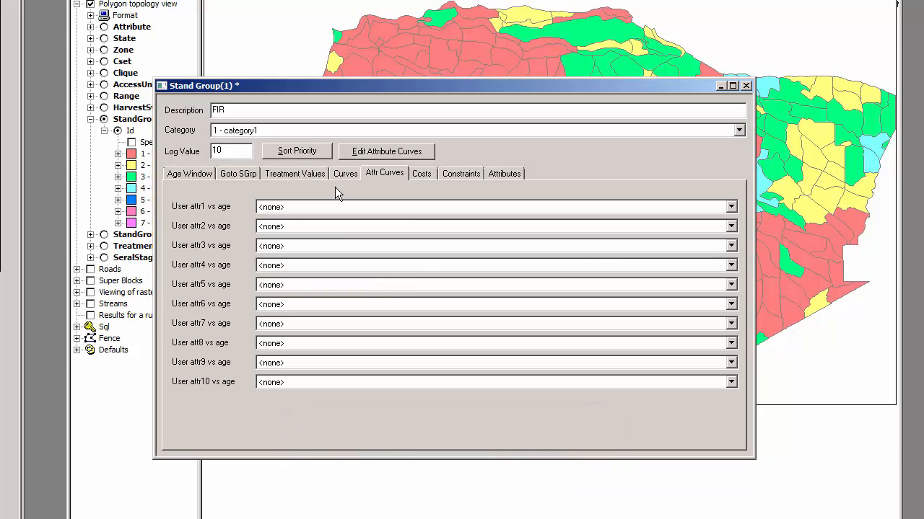
left_click(353, 175)
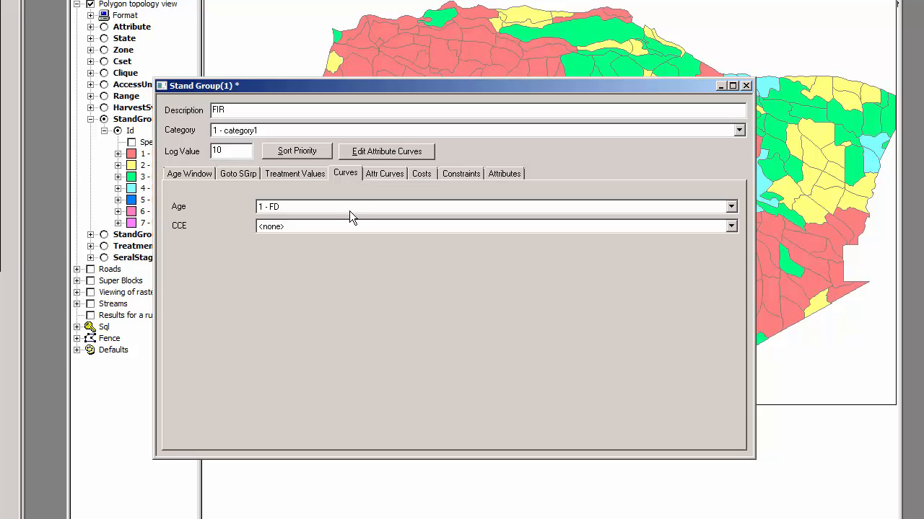
left_click(349, 211)
left_click(330, 277)
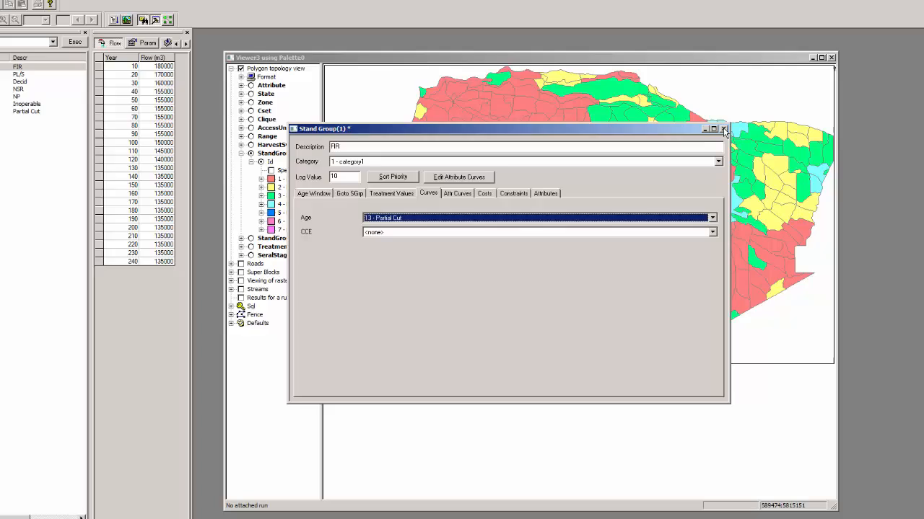
left_click(746, 86)
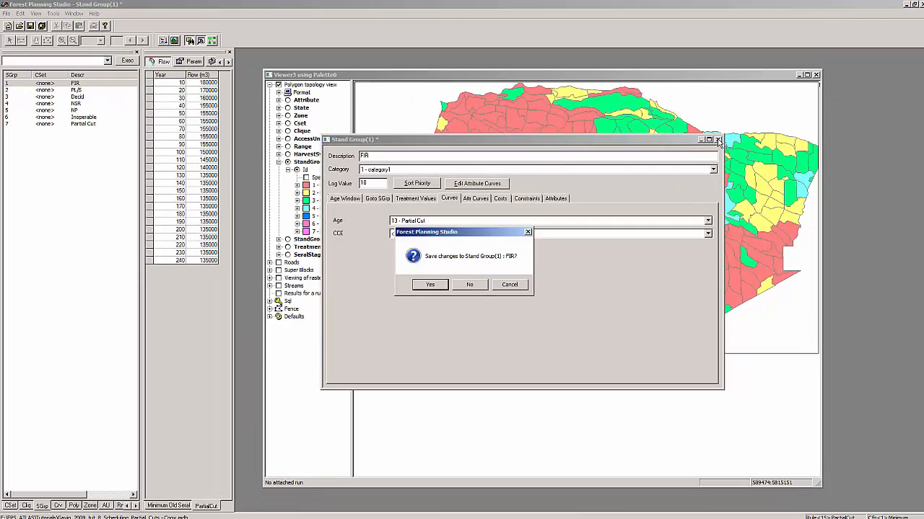
left_click(430, 284)
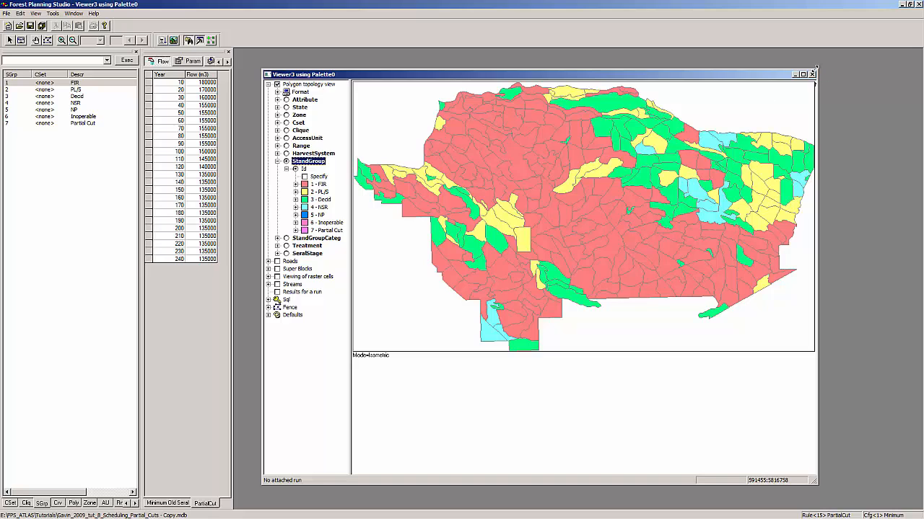
Close the map viewer and start a new scheduling run with the PartialCut ruleset
left_click(812, 74)
left_click(162, 41)
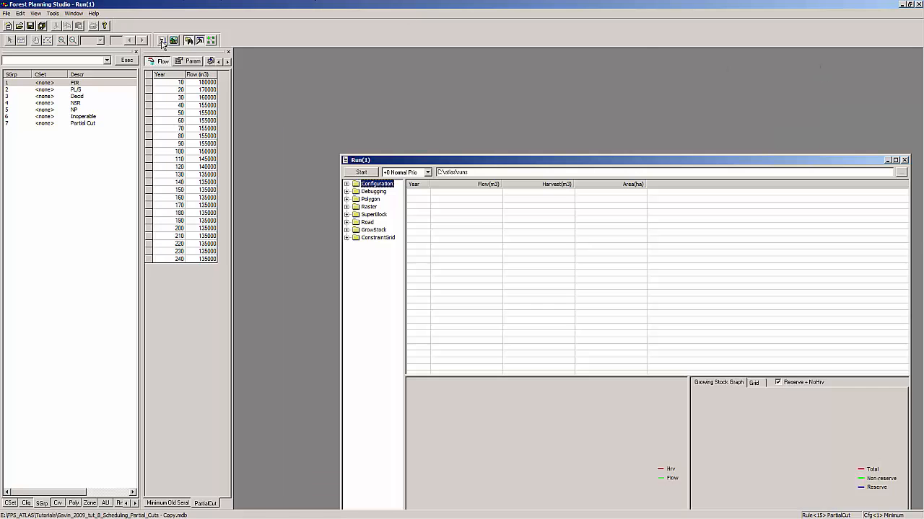
left_click_drag(411, 160, 347, 72)
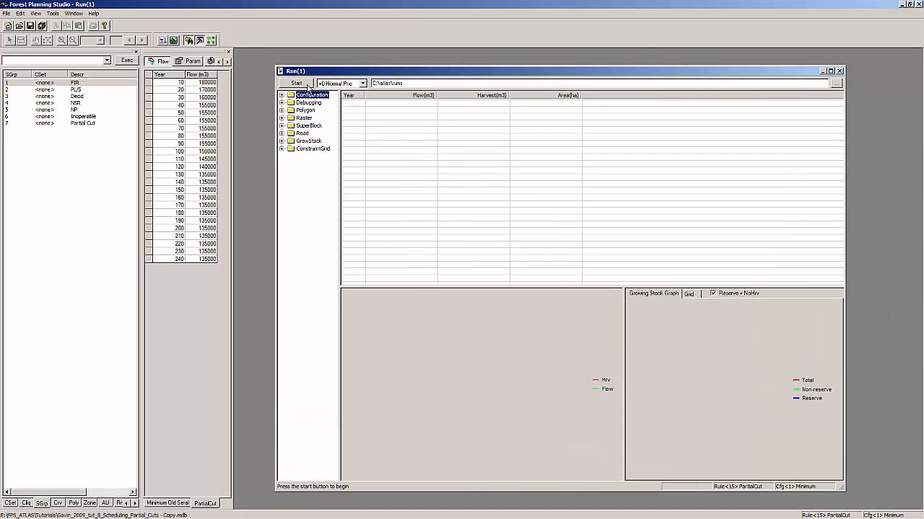
left_click(308, 85)
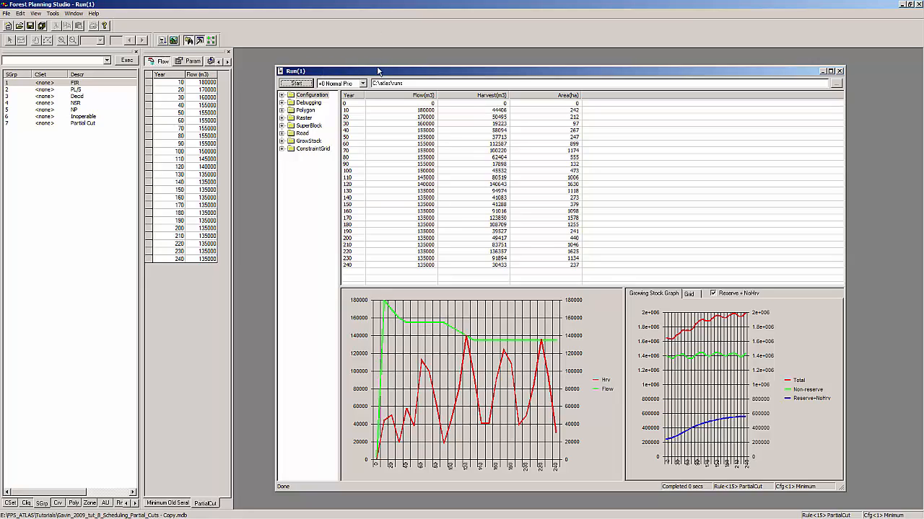
Open a new map viewer for the completed run and arrange the run and viewer windows so the whole map is visible
left_click_drag(378, 71, 419, 94)
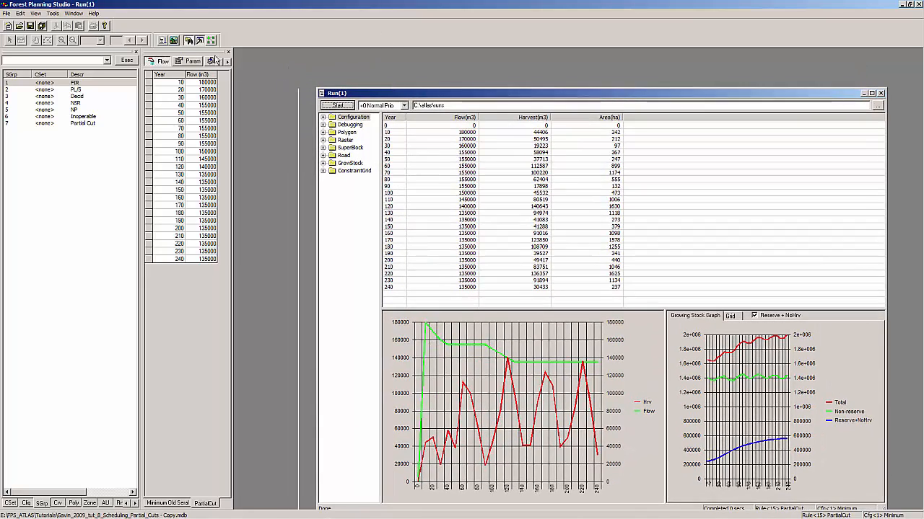
left_click(174, 41)
left_click(433, 127)
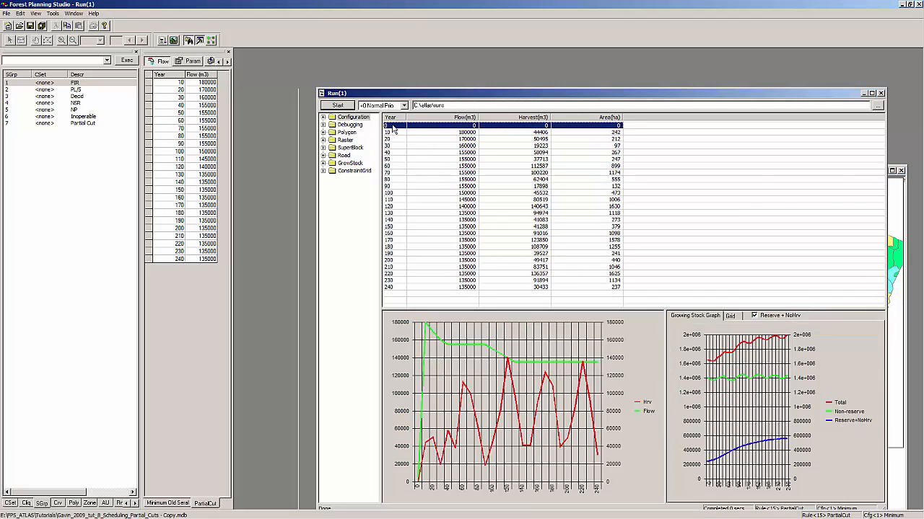
left_click_drag(403, 96, 352, 176)
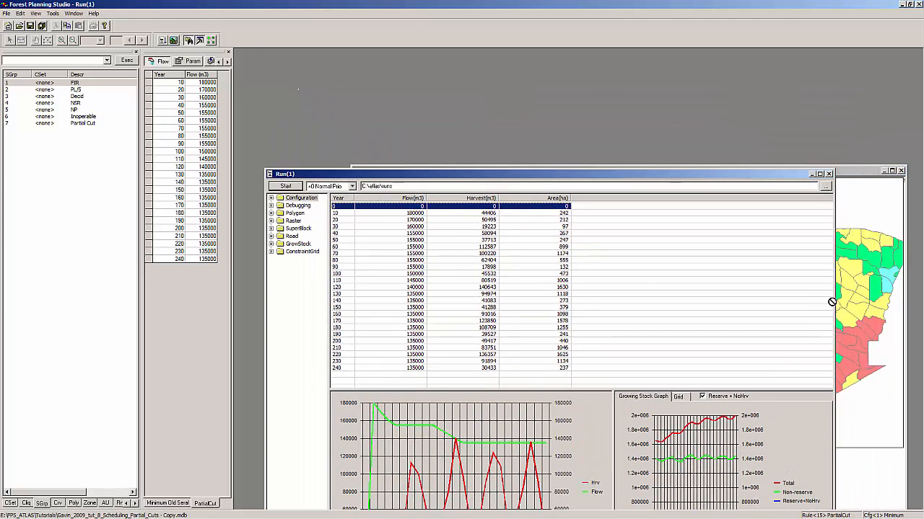
left_click(869, 307)
left_click_drag(623, 163, 547, 86)
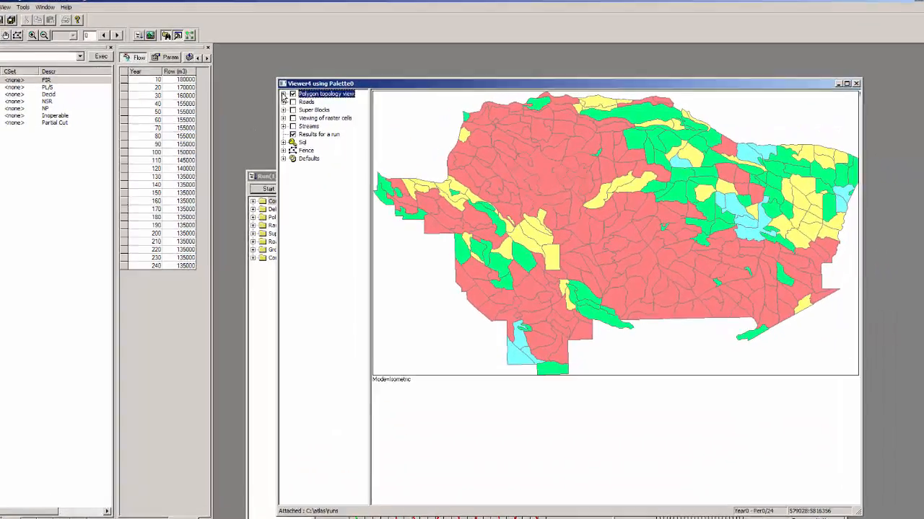
Expand the StandGroup legend and advance the map period by period to 24, examining where stands convert to 7 - Partial Cut
left_click(299, 95)
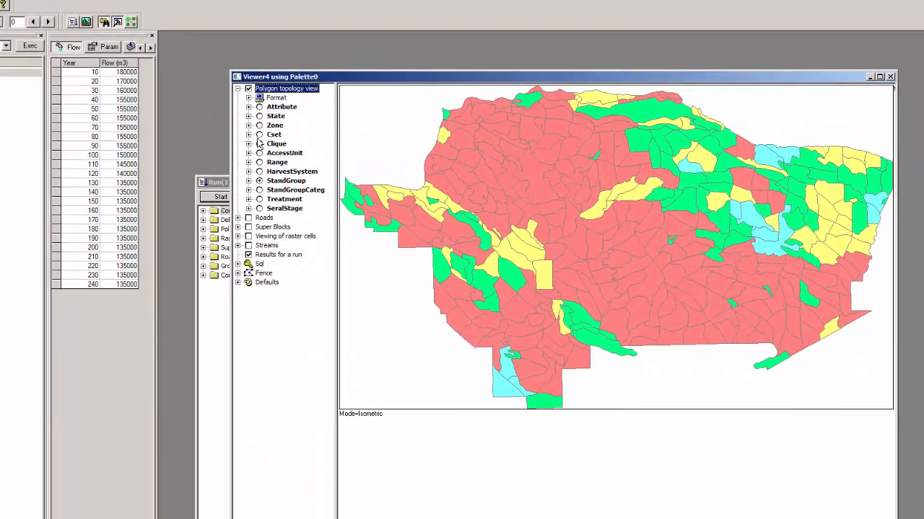
left_click(248, 180)
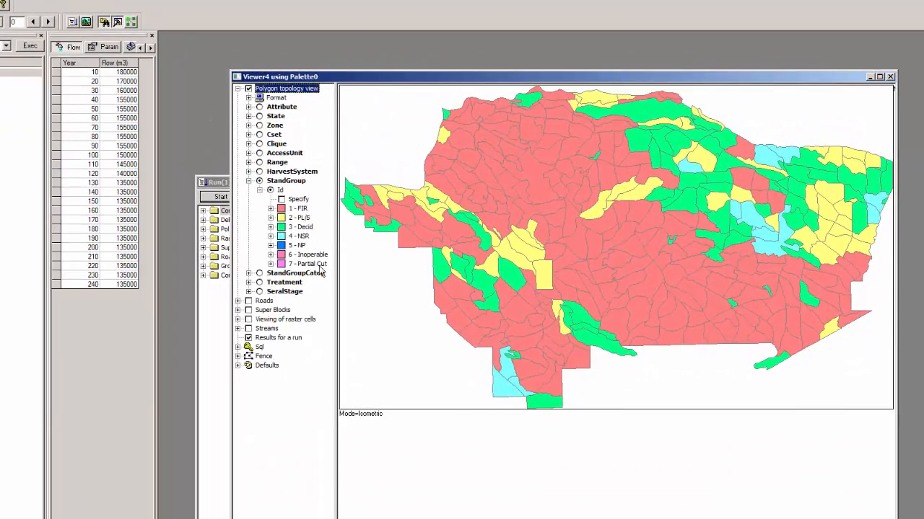
left_click(49, 22)
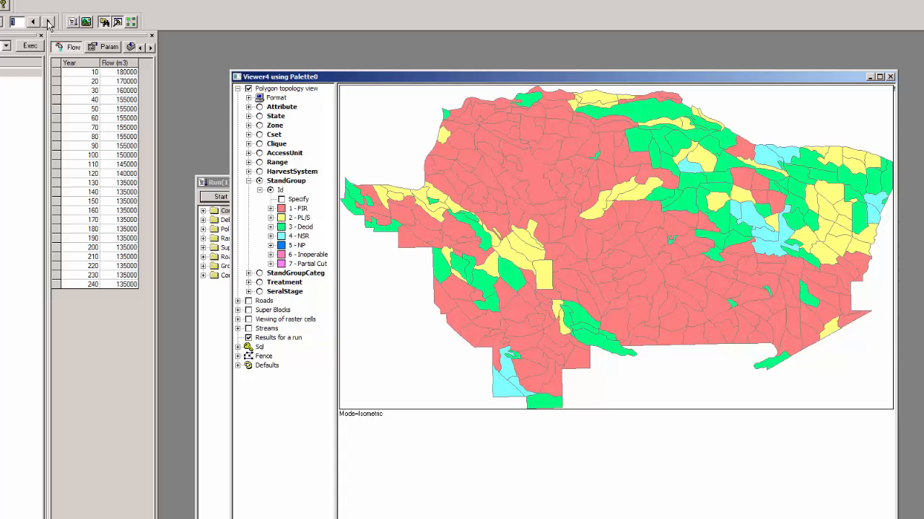
left_click(48, 22)
left_click(48, 22)
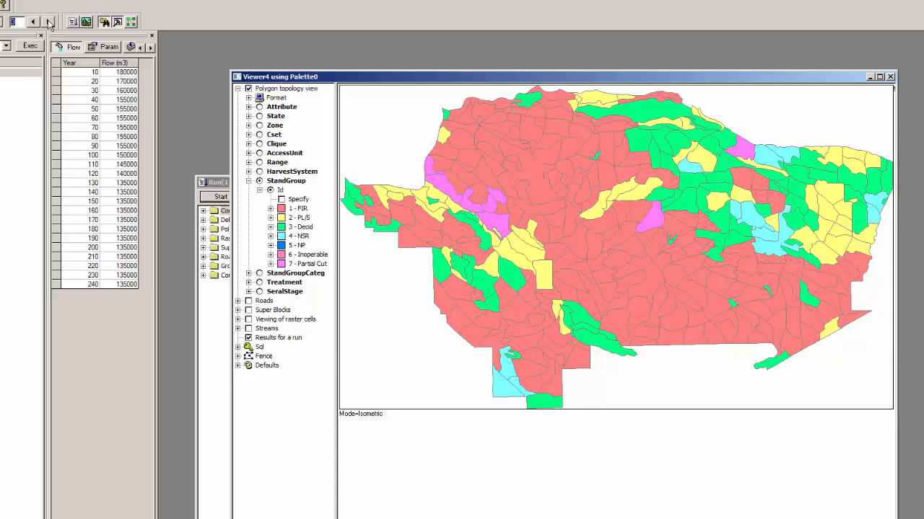
left_click(49, 22)
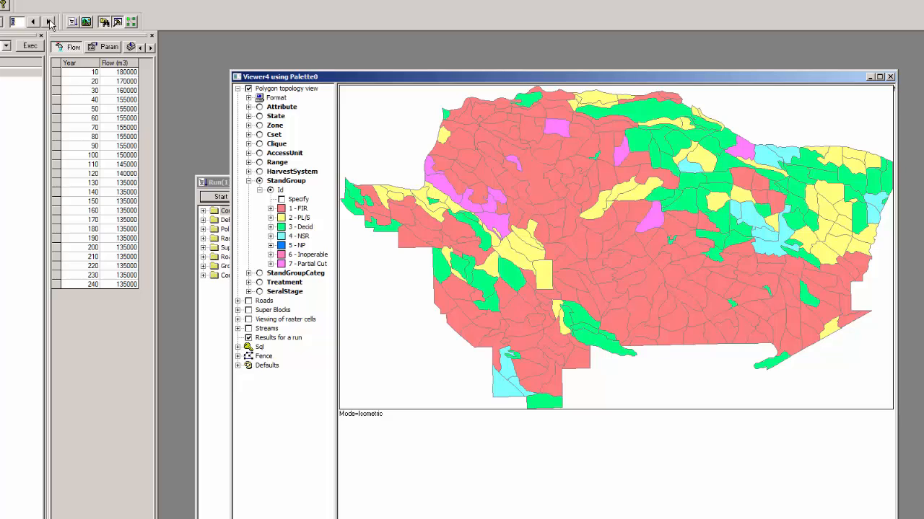
left_click(48, 22)
left_click(49, 22)
left_click(49, 22)
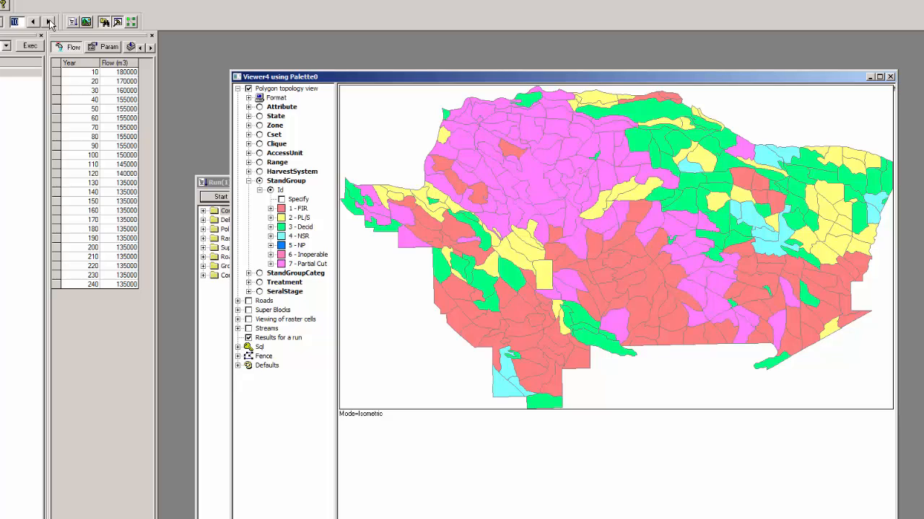
left_click(48, 22)
left_click(48, 22)
left_click(49, 23)
left_click(49, 23)
left_click(49, 23)
left_click(49, 24)
left_click(49, 23)
left_click(49, 23)
left_click(49, 23)
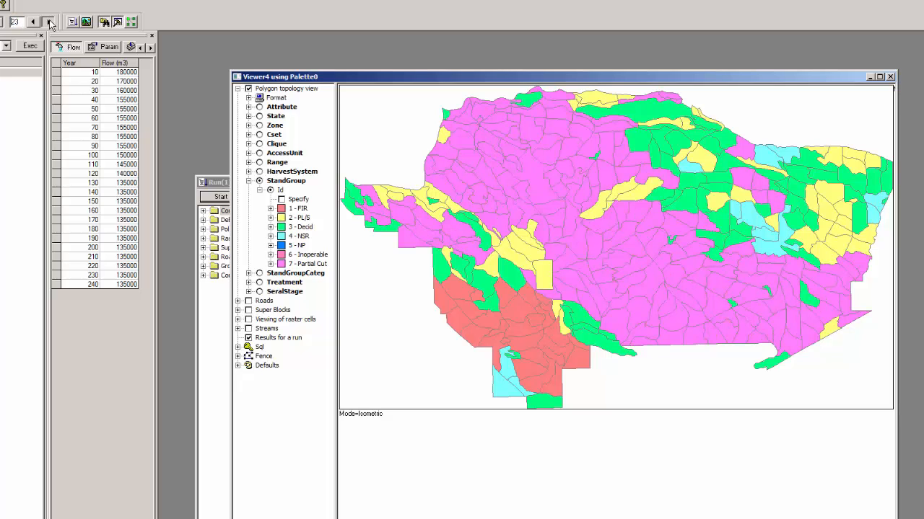
left_click(49, 23)
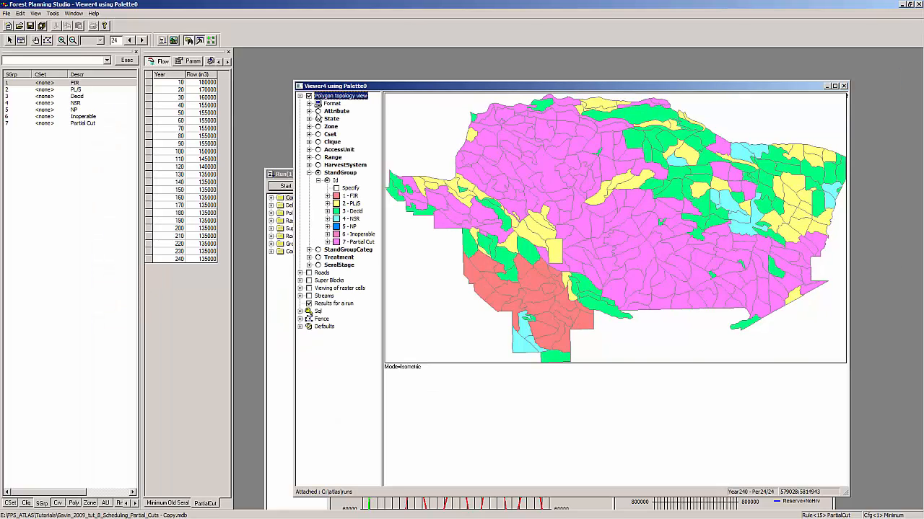
Colour the polygon map by the output-only Treat_State attribute
left_click(317, 111)
left_click(309, 112)
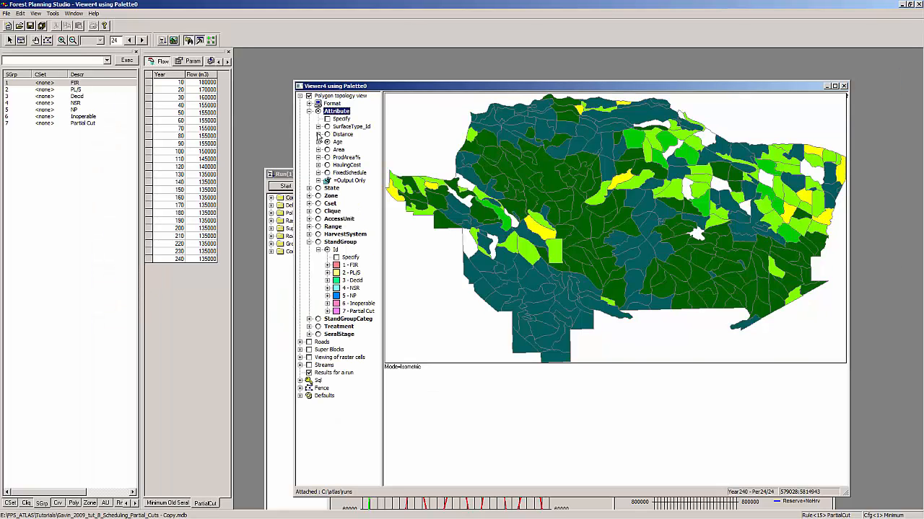
left_click(318, 181)
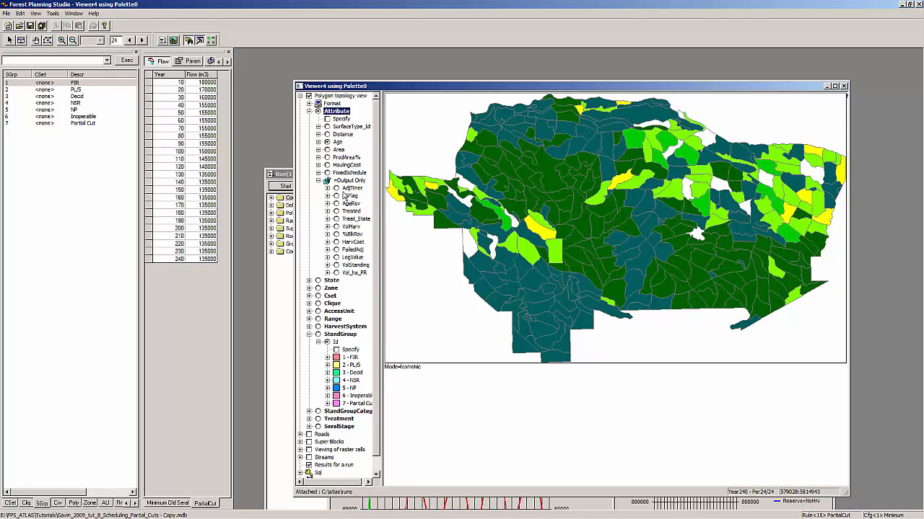
left_click(337, 219)
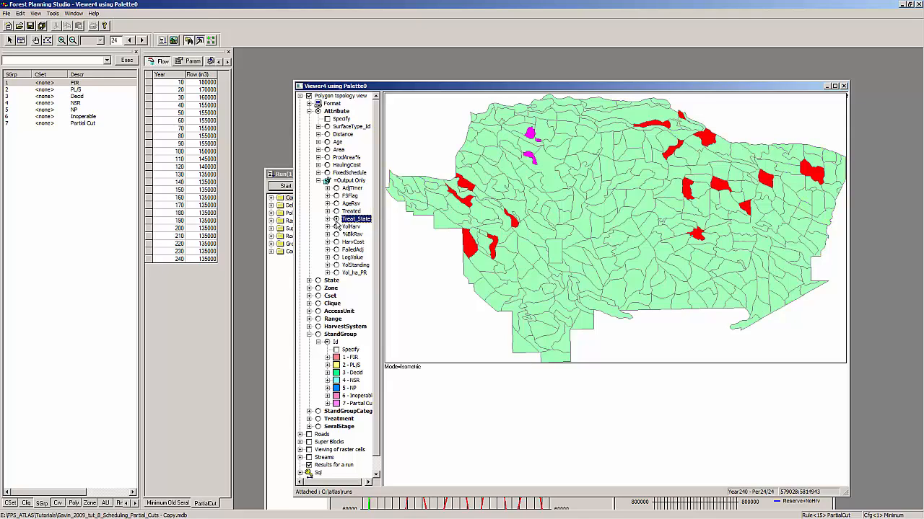
Expand the Treat_State legend and advance the map from year 0 to 240, examining clearcut and partial treatments in each period
left_click(143, 41)
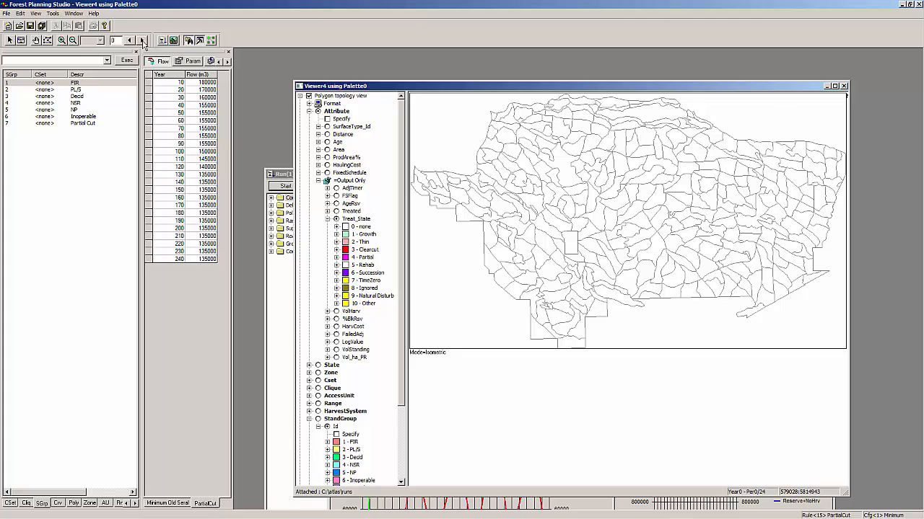
left_click(143, 40)
left_click(143, 40)
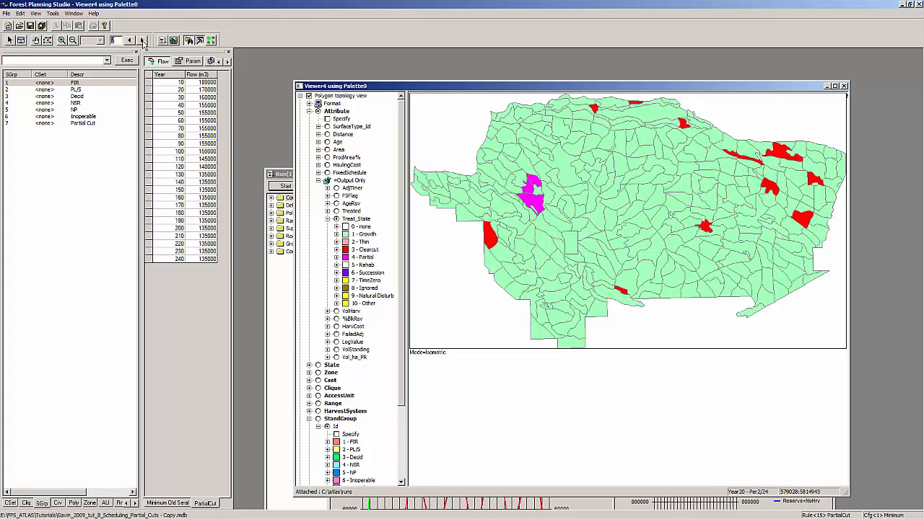
left_click(142, 40)
left_click(143, 40)
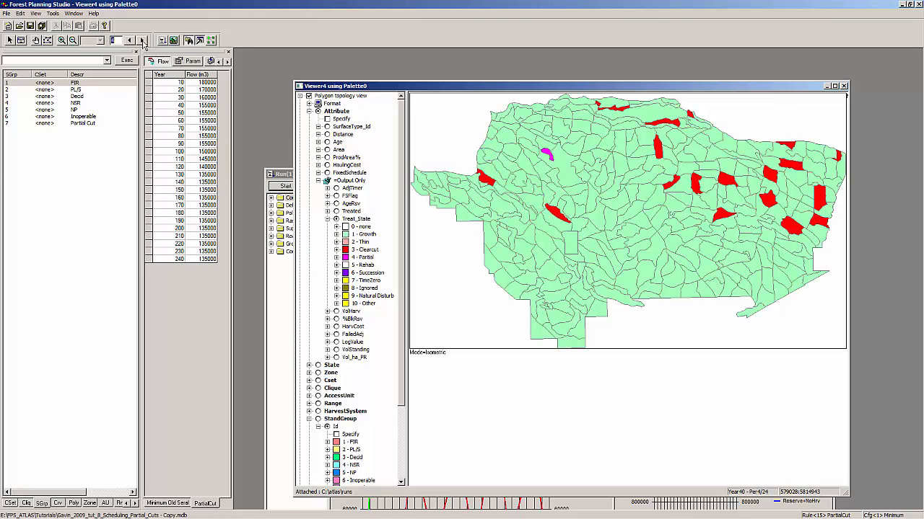
left_click(143, 40)
left_click(143, 40)
left_click(142, 41)
left_click(143, 40)
left_click(143, 40)
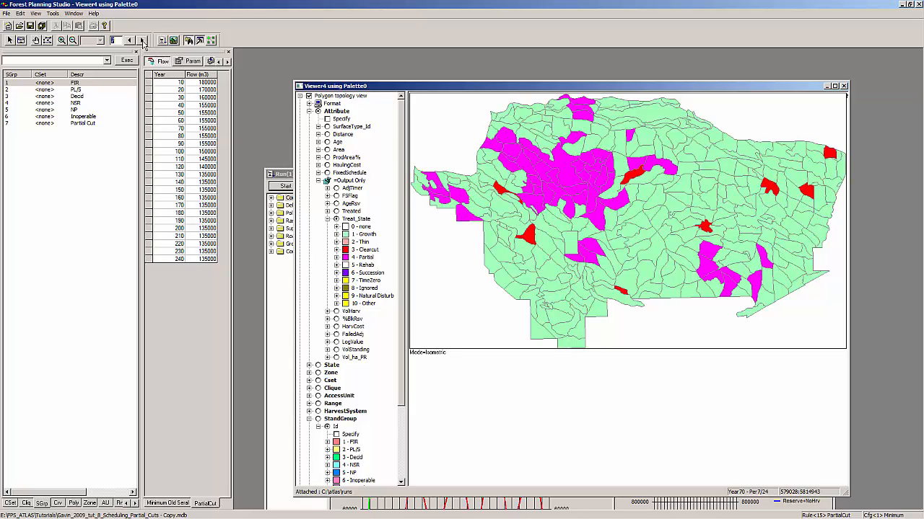
left_click(143, 40)
left_click(142, 41)
left_click(143, 40)
left_click(143, 41)
left_click(143, 41)
left_click(143, 41)
left_click(143, 41)
left_click(143, 42)
left_click(143, 41)
left_click(142, 42)
left_click(142, 41)
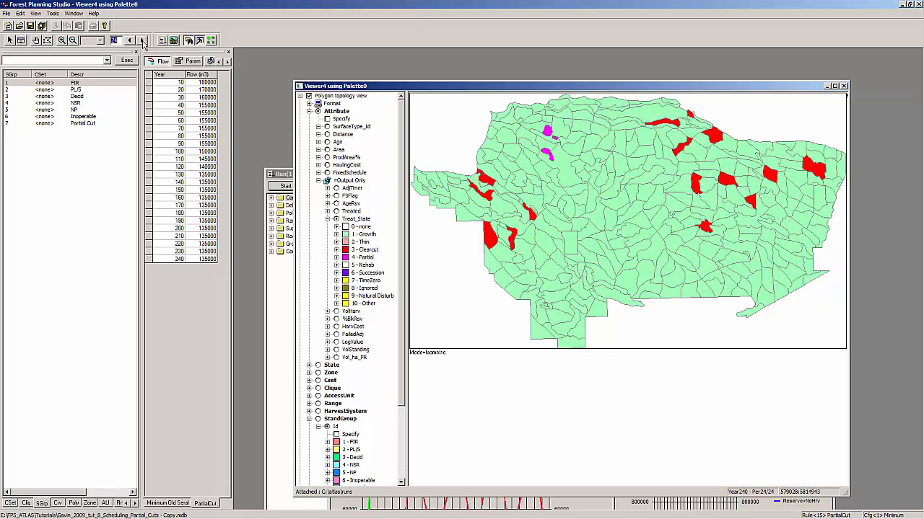
Collapse the output-only and StandGroup legends, colour the polygons by Age, and turn on their text labels
left_click(318, 182)
left_click(318, 181)
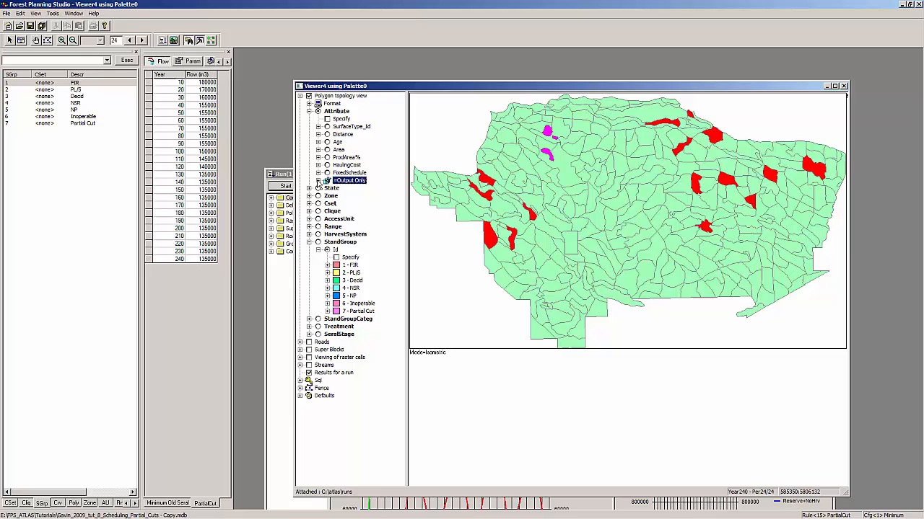
left_click(310, 243)
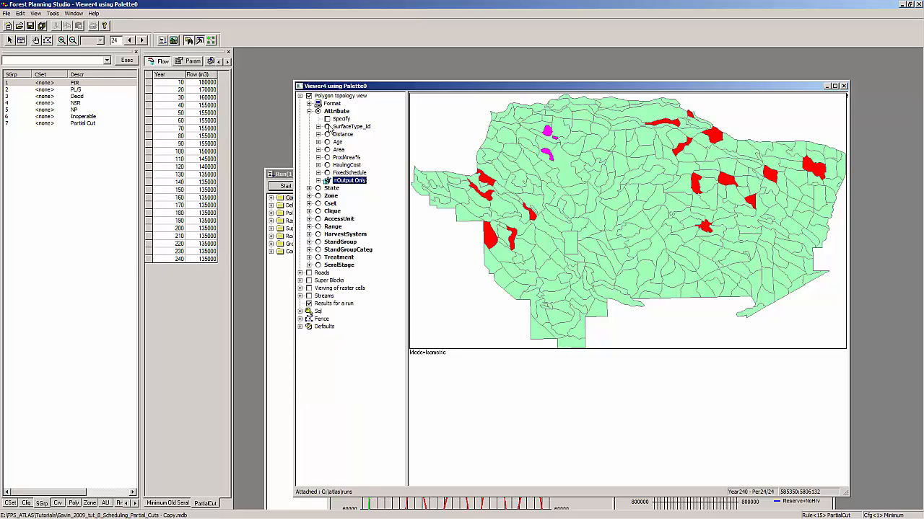
left_click(328, 142)
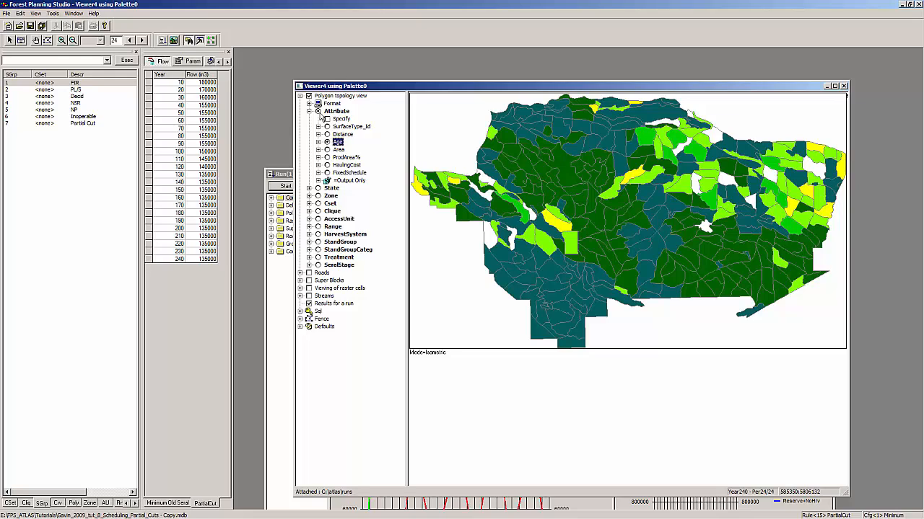
left_click(309, 103)
left_click(337, 111)
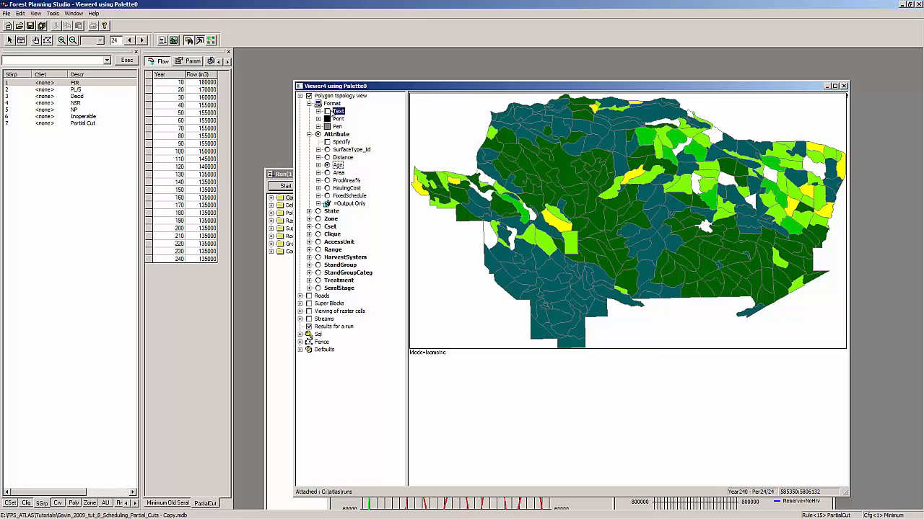
left_click(328, 111)
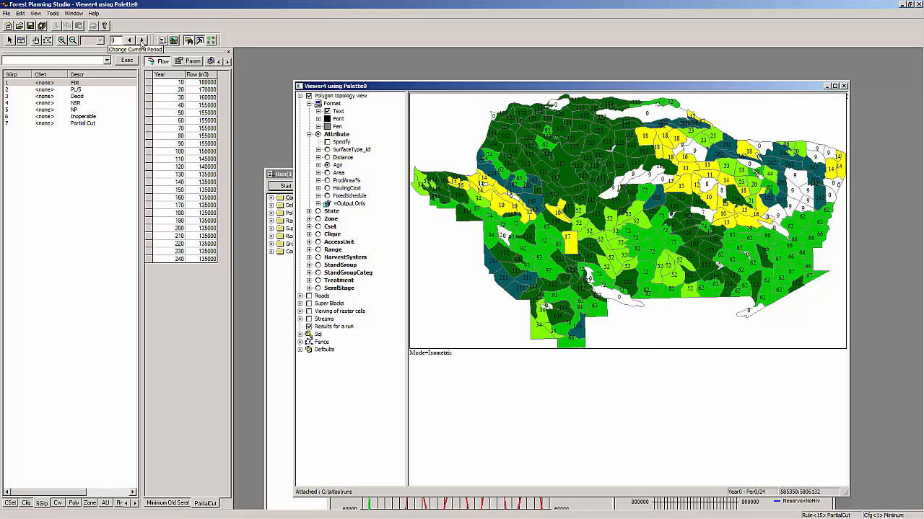
Advance the labelled Age map from year 0 to 240, examining how polygon ages change across the periods
left_click(143, 41)
left_click(143, 41)
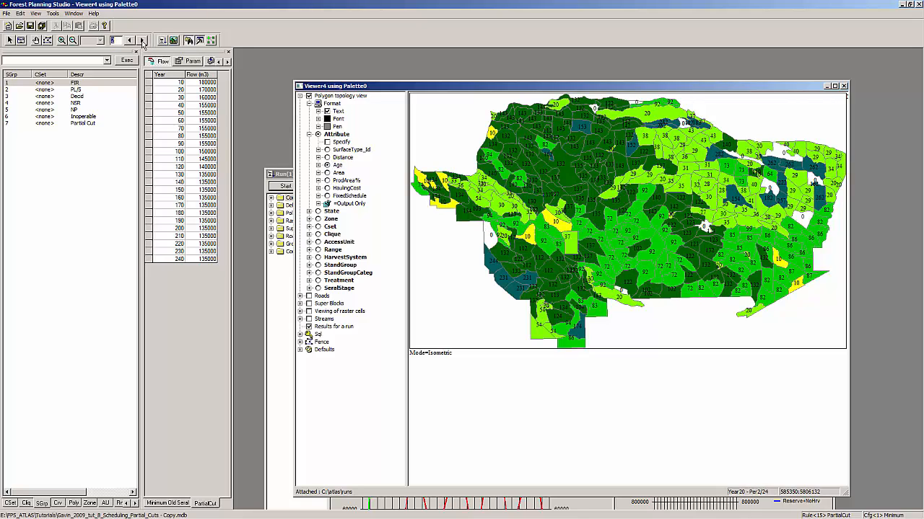
left_click(143, 41)
left_click(142, 41)
left_click(143, 41)
left_click(143, 41)
left_click(143, 41)
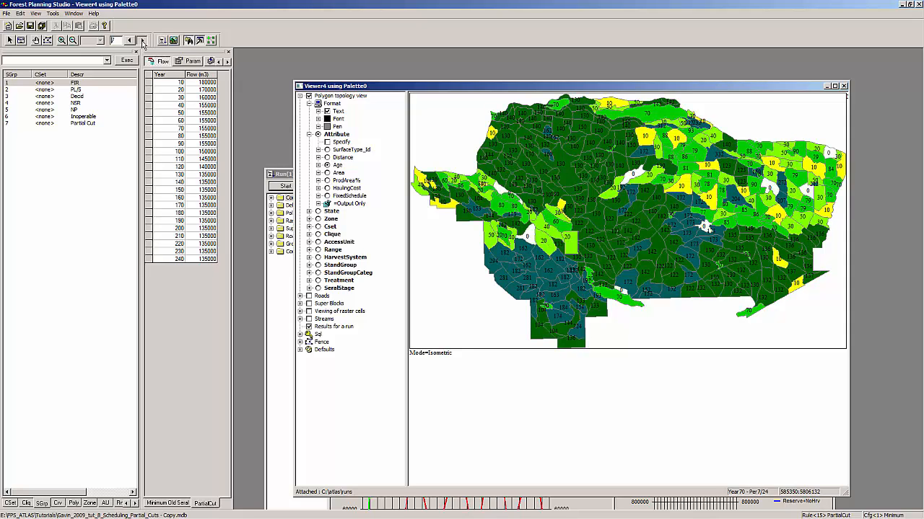
left_click(143, 42)
left_click(143, 42)
left_click(143, 41)
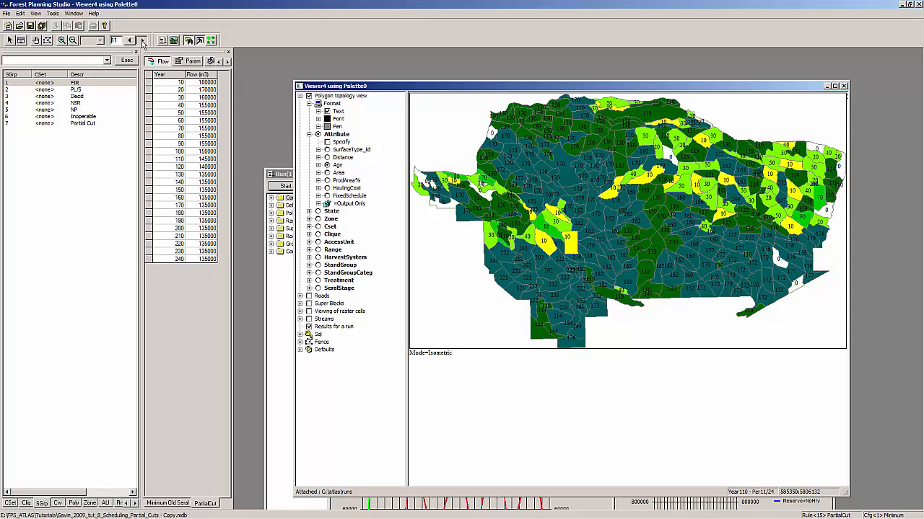
left_click(143, 41)
left_click(143, 41)
left_click(142, 41)
left_click(143, 41)
left_click(143, 41)
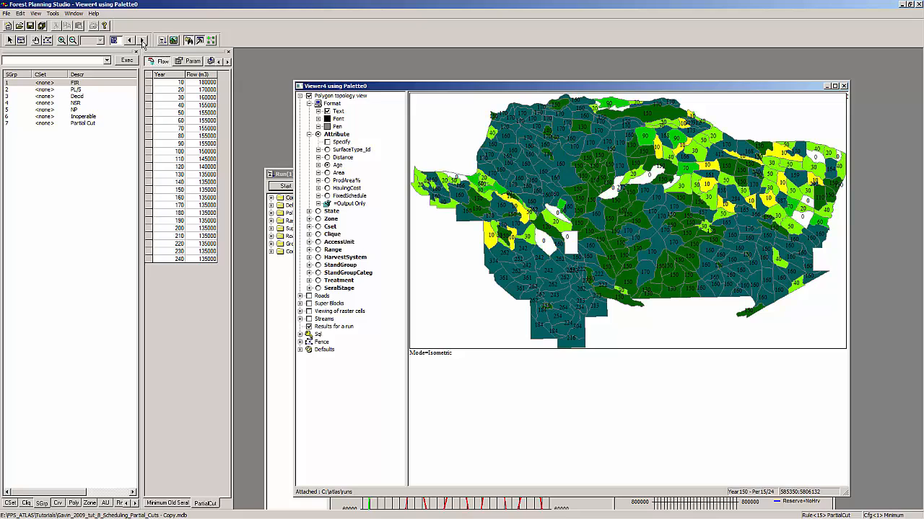
left_click(143, 41)
left_click(143, 41)
left_click(143, 41)
left_click(143, 41)
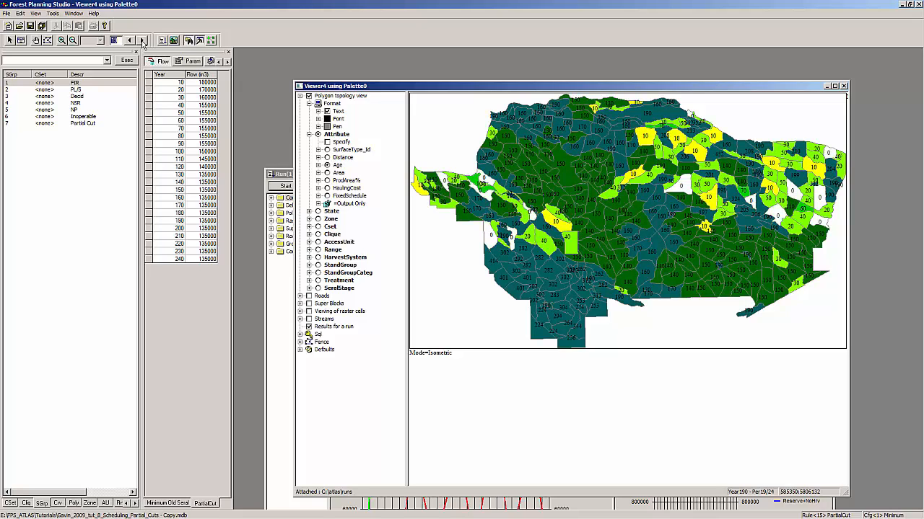
left_click(143, 41)
left_click(143, 41)
left_click(142, 41)
left_click(143, 41)
left_click(143, 41)
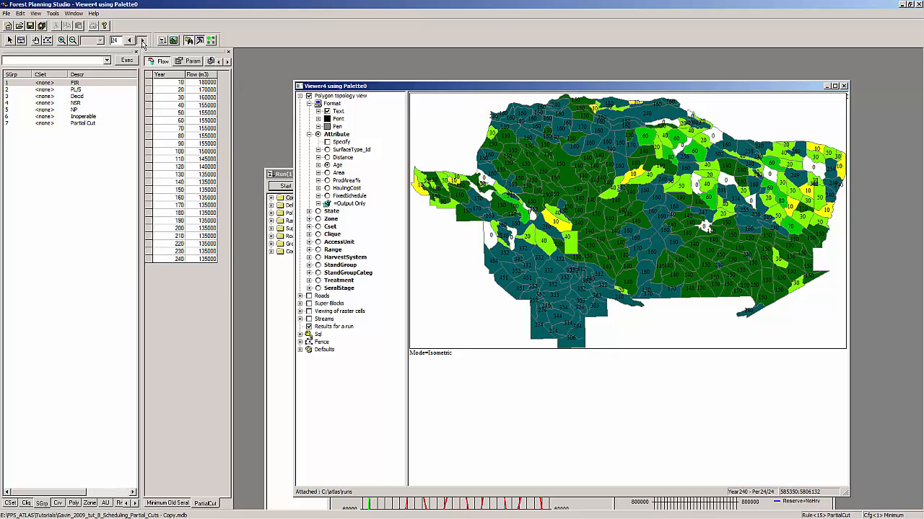